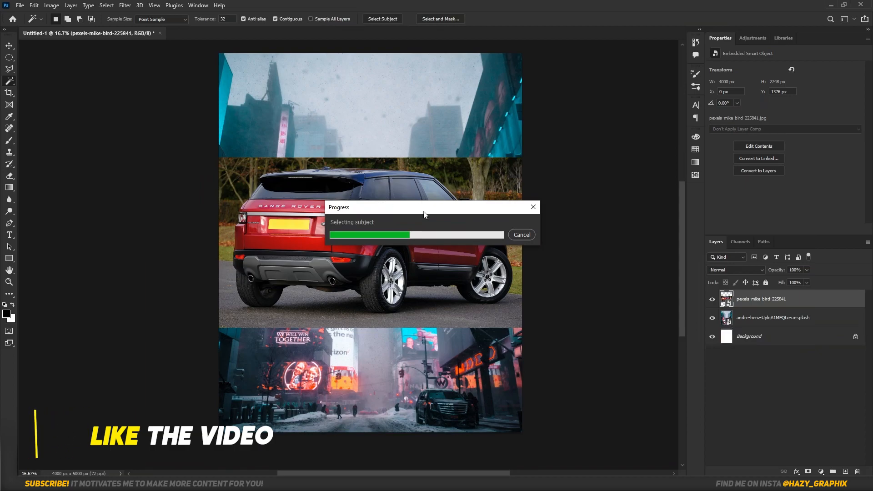
- Mask the car out of its background with the subject selection, then move it to the lower canvas and enlarge it
{"action": "left_click", "coordinate": [808, 471]}
{"action": "key", "text": "v"}
{"action": "left_click_drag", "start_coordinate": [434, 232], "coordinate": [433, 380]}
{"action": "key", "text": "ctrl+t"}
{"action": "left_click_drag", "start_coordinate": [521, 390], "coordinate": [567, 390]}
{"action": "mouse_move", "coordinate": [540, 403]}
{"action": "left_mouse_down"}
{"action": "mouse_move", "coordinate": [520, 386]}
{"action": "mouse_move", "coordinate": [530, 406]}
{"action": "left_mouse_up"}
{"action": "left_click_drag", "start_coordinate": [471, 397], "coordinate": [458, 400]}
- Reposition the city background and the car relative to each other and rescale the car across the lower canvas
{"action": "left_click", "coordinate": [773, 317]}
{"action": "left_click_drag", "start_coordinate": [470, 299], "coordinate": [481, 263]}
{"action": "left_click_drag", "start_coordinate": [472, 285], "coordinate": [473, 272]}
{"action": "left_click_drag", "start_coordinate": [473, 272], "coordinate": [459, 273]}
{"action": "left_click", "coordinate": [779, 299]}
{"action": "left_click_drag", "start_coordinate": [413, 416], "coordinate": [421, 410]}
{"action": "left_click", "coordinate": [772, 317]}
{"action": "left_click_drag", "start_coordinate": [395, 257], "coordinate": [393, 263]}
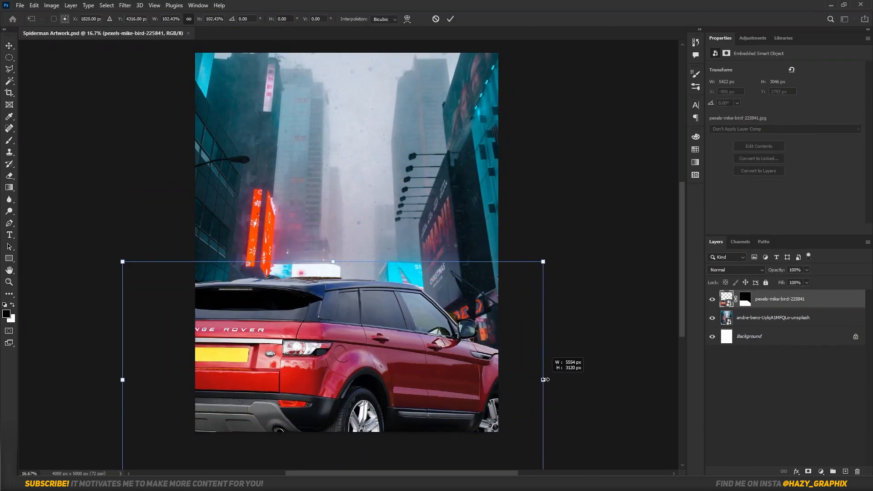
{"action": "left_click_drag", "start_coordinate": [543, 352], "coordinate": [477, 352]}
{"action": "key", "text": "Return"}
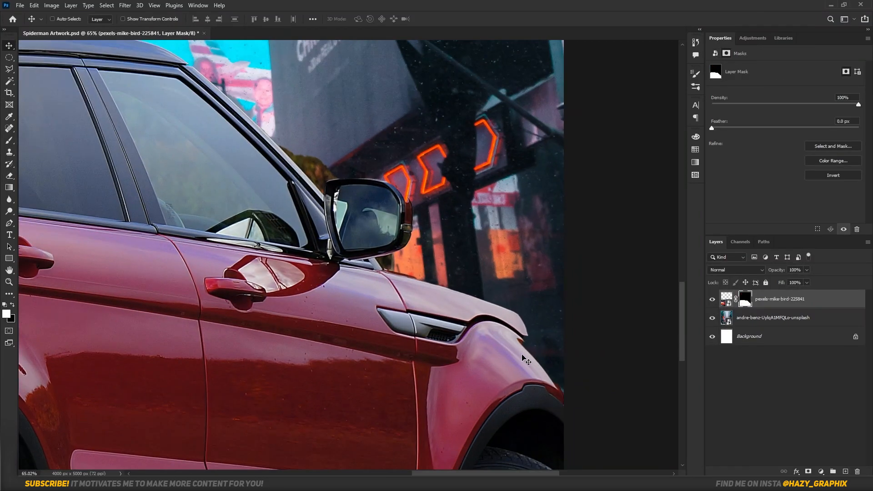
- Refine the car's layer mask with the Brush, restoring the front fender and removing leftover foliage along the roof
{"action": "scroll", "coordinate": [529, 330], "scroll_direction": "up", "scroll_amount": 3}
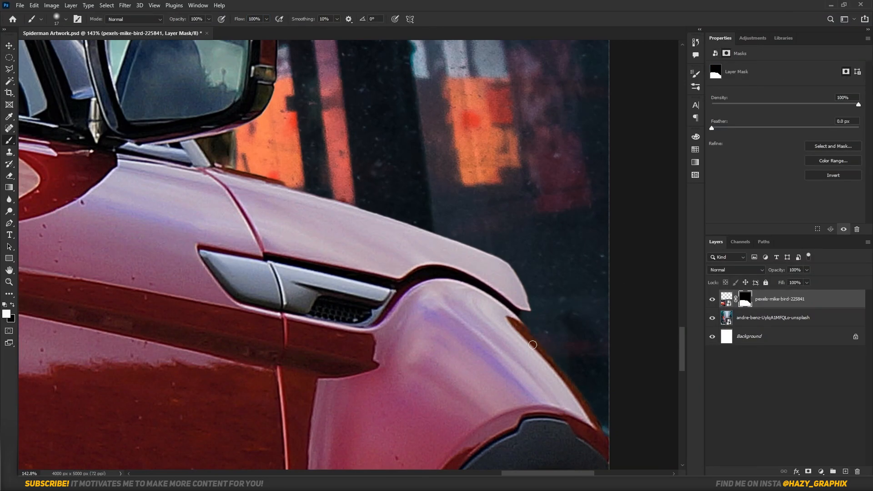
{"action": "scroll", "coordinate": [532, 322], "scroll_direction": "down", "scroll_amount": 5}
{"action": "scroll", "coordinate": [298, 186], "scroll_direction": "up", "scroll_amount": 5}
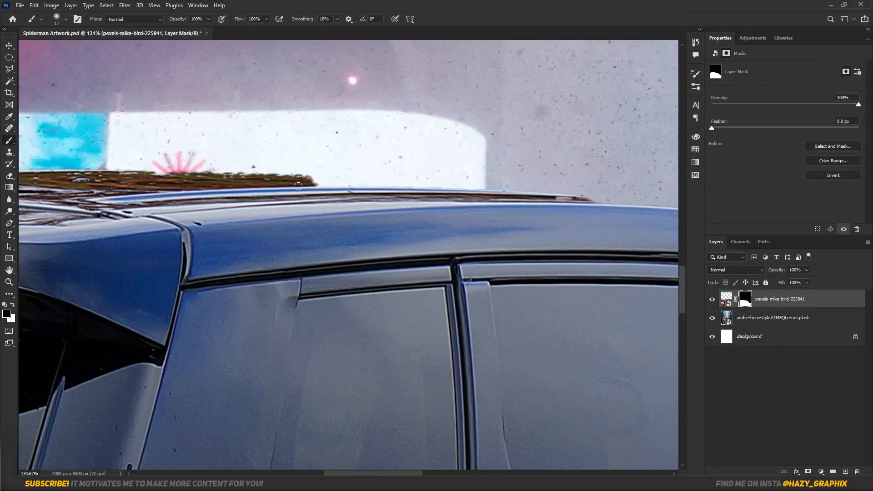
{"action": "scroll", "coordinate": [532, 193], "scroll_direction": "down", "scroll_amount": 6}
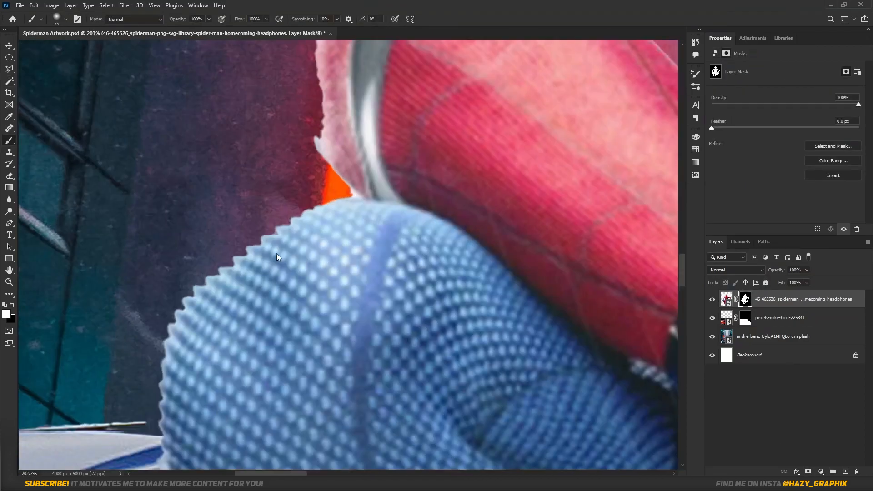
- Brush Spider-Man's layer mask smooth along the jagged blue knee and the forearm resting above it
{"action": "scroll", "coordinate": [200, 300], "scroll_direction": "down", "scroll_amount": 3}
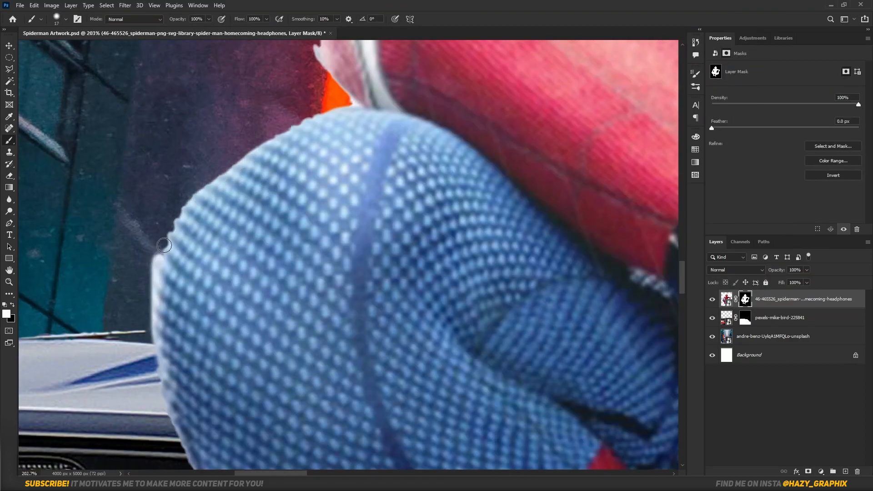
{"action": "scroll", "coordinate": [298, 153], "scroll_direction": "up", "scroll_amount": 5}
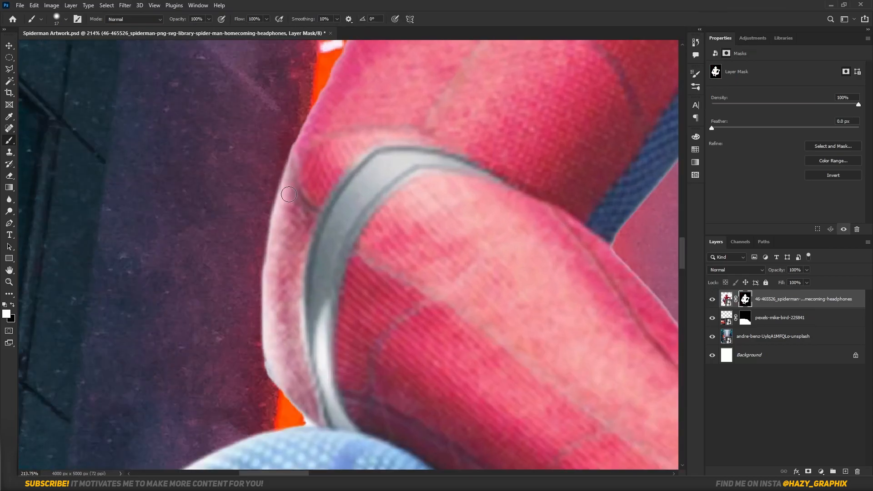
{"action": "key", "text": "x"}
{"action": "scroll", "coordinate": [286, 200], "scroll_direction": "down", "scroll_amount": 5}
{"action": "scroll", "coordinate": [271, 193], "scroll_direction": "up", "scroll_amount": 3}
- Reduce the brush to 9 px and mask out the light fringe along the outer edge of Spider-Man's lower leg near the headlight
{"action": "key", "text": "["}
{"action": "key", "text": "["}
{"action": "key", "text": "["}
{"action": "key", "text": "["}
{"action": "key", "text": "["}
{"action": "key", "text": "["}
{"action": "key", "text": "["}
{"action": "key", "text": "["}
{"action": "key", "text": "["}
{"action": "scroll", "coordinate": [334, 281], "scroll_direction": "up", "scroll_amount": 6}
{"action": "key", "text": "x"}
{"action": "scroll", "coordinate": [336, 280], "scroll_direction": "down", "scroll_amount": 10}
{"action": "scroll", "coordinate": [289, 247], "scroll_direction": "up", "scroll_amount": 6}
{"action": "key", "text": "x"}
{"action": "key", "text": "]"}
{"action": "key", "text": "]"}
{"action": "key", "text": "]"}
{"action": "key", "text": "]"}
{"action": "mouse_move", "coordinate": [190, 181]}
{"action": "left_mouse_down"}
{"action": "mouse_move", "coordinate": [224, 267]}
{"action": "mouse_move", "coordinate": [253, 308]}
{"action": "left_mouse_up"}
{"action": "left_click_drag", "start_coordinate": [253, 308], "coordinate": [219, 224]}
{"action": "left_click_drag", "start_coordinate": [325, 400], "coordinate": [271, 209]}
{"action": "left_click_drag", "start_coordinate": [477, 409], "coordinate": [364, 287]}
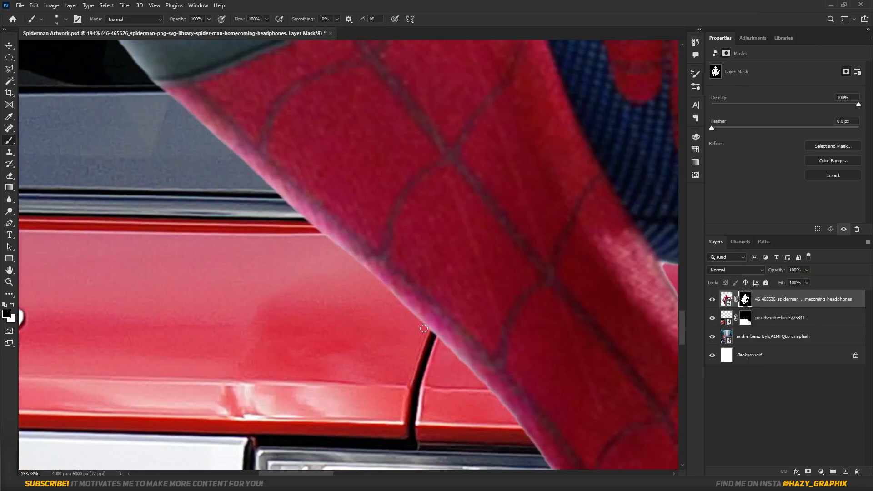
{"action": "left_click_drag", "start_coordinate": [428, 328], "coordinate": [296, 169]}
{"action": "left_click_drag", "start_coordinate": [450, 380], "coordinate": [406, 200]}
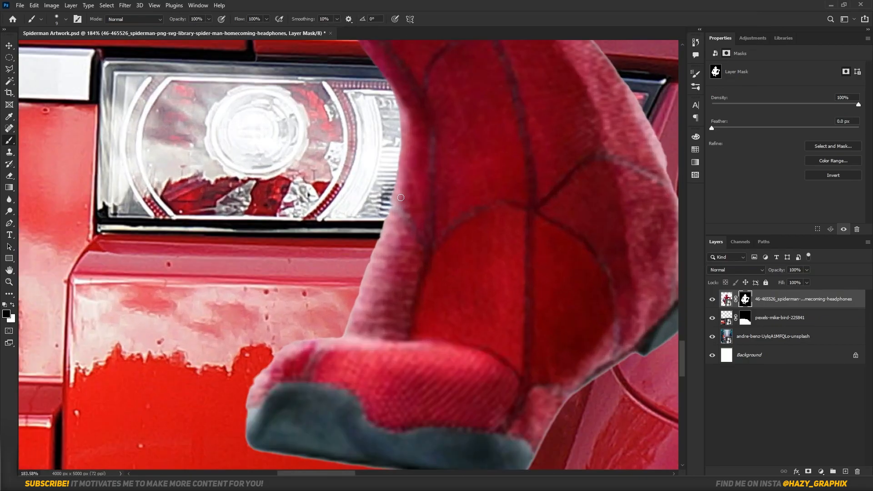
- Clean Spider-Man's mask around the toe, sole and heel of the foot beside the headlight
{"action": "scroll", "coordinate": [289, 339], "scroll_direction": "up", "scroll_amount": 3}
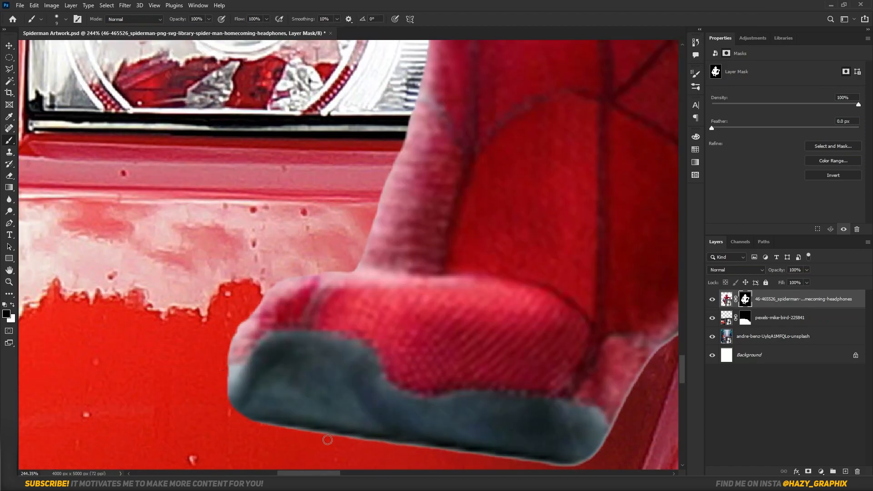
{"action": "scroll", "coordinate": [315, 437], "scroll_direction": "down", "scroll_amount": 3}
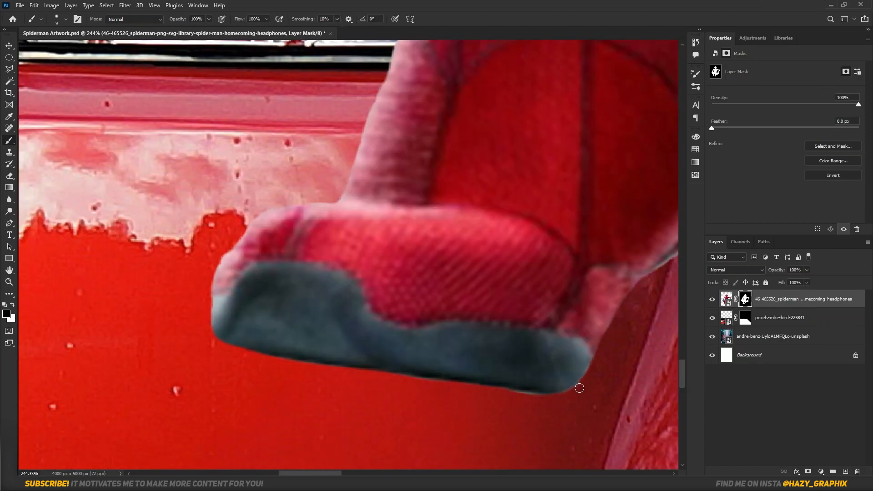
{"action": "left_click_drag", "start_coordinate": [584, 382], "coordinate": [509, 394]}
{"action": "left_click_drag", "start_coordinate": [577, 356], "coordinate": [452, 370]}
{"action": "scroll", "coordinate": [452, 370], "scroll_direction": "up", "scroll_amount": 1}
{"action": "left_click_drag", "start_coordinate": [482, 229], "coordinate": [480, 250]}
{"action": "left_click_drag", "start_coordinate": [384, 345], "coordinate": [417, 204]}
{"action": "left_click_drag", "start_coordinate": [419, 212], "coordinate": [355, 251]}
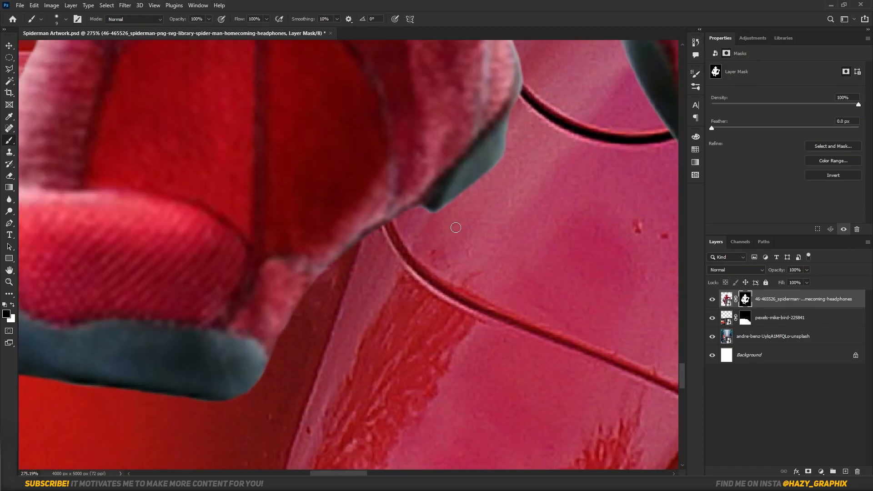
- Mask out the white fringe along the inner edge of the same lower leg down to the heel, using a 5 px brush
{"action": "scroll", "coordinate": [452, 226], "scroll_direction": "up", "scroll_amount": 3}
{"action": "key", "text": "x"}
{"action": "left_click_drag", "start_coordinate": [364, 136], "coordinate": [464, 387]}
{"action": "scroll", "coordinate": [273, 145], "scroll_direction": "up", "scroll_amount": 4}
{"action": "left_click_drag", "start_coordinate": [251, 134], "coordinate": [254, 136]}
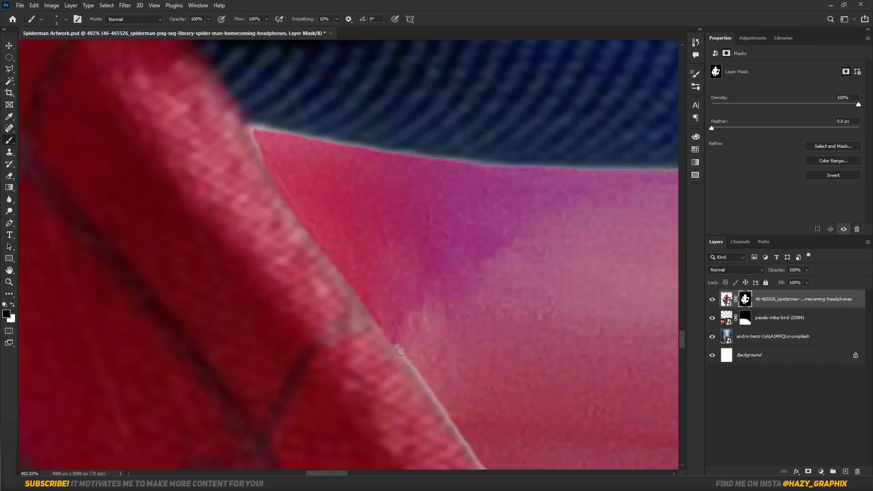
{"action": "left_click_drag", "start_coordinate": [438, 416], "coordinate": [266, 152]}
{"action": "left_click_drag", "start_coordinate": [267, 154], "coordinate": [423, 377]}
{"action": "mouse_move", "coordinate": [411, 377]}
{"action": "left_mouse_down"}
{"action": "mouse_move", "coordinate": [329, 184]}
{"action": "mouse_move", "coordinate": [430, 402]}
{"action": "left_mouse_up"}
{"action": "left_click_drag", "start_coordinate": [436, 402], "coordinate": [381, 235]}
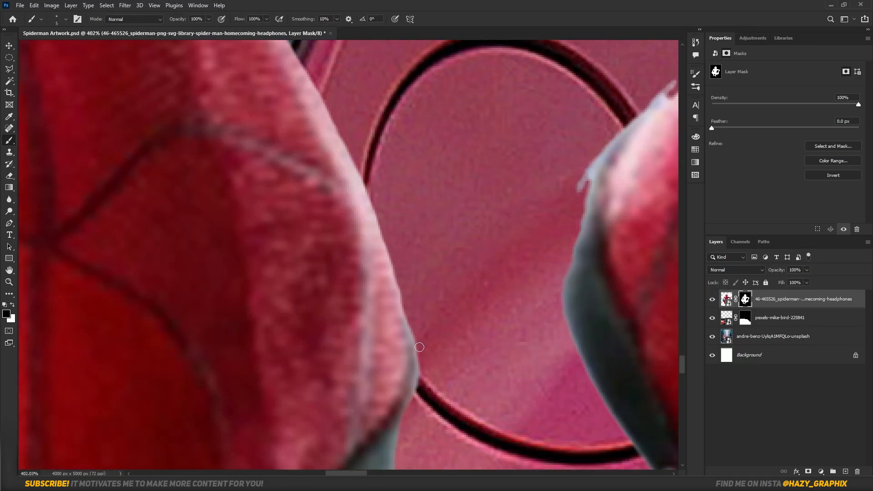
{"action": "left_click_drag", "start_coordinate": [410, 318], "coordinate": [415, 354]}
{"action": "left_click_drag", "start_coordinate": [423, 401], "coordinate": [410, 284]}
- Mask out the light fringe along the underside of Spider-Man's blue thighs between the legs
{"action": "scroll", "coordinate": [409, 284], "scroll_direction": "down", "scroll_amount": 5}
{"action": "scroll", "coordinate": [208, 164], "scroll_direction": "up", "scroll_amount": 6}
{"action": "scroll", "coordinate": [218, 165], "scroll_direction": "down", "scroll_amount": 3}
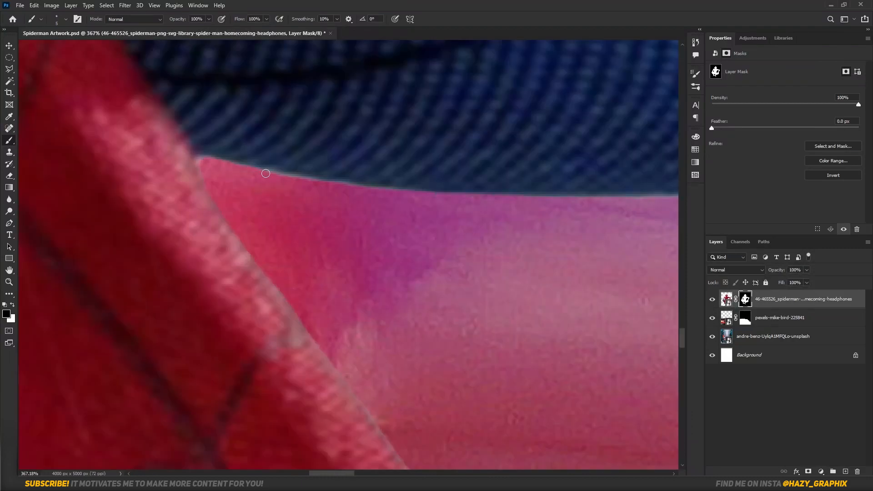
{"action": "scroll", "coordinate": [348, 246], "scroll_direction": "down", "scroll_amount": 3}
{"action": "left_click_drag", "start_coordinate": [422, 274], "coordinate": [218, 268]}
{"action": "scroll", "coordinate": [218, 268], "scroll_direction": "up", "scroll_amount": 3}
{"action": "left_click_drag", "start_coordinate": [307, 254], "coordinate": [452, 277]}
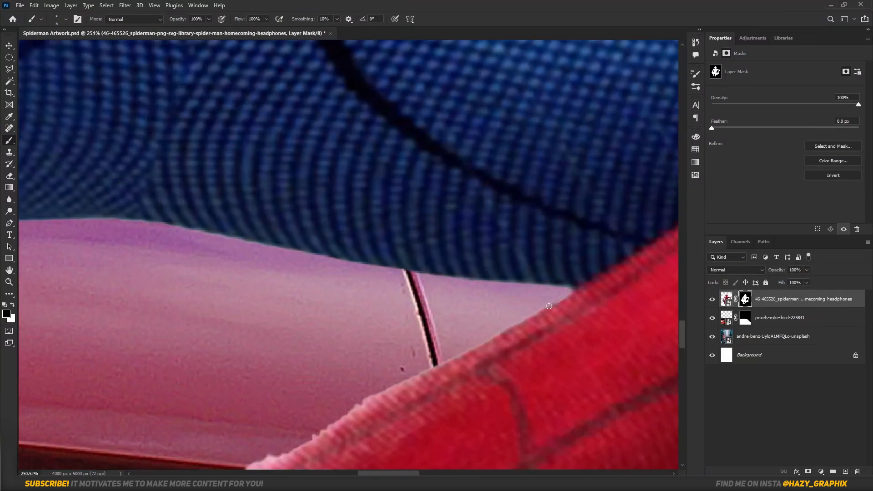
- Refine the mask along the inner edge of the other lower leg, alternating between hiding and restoring paint
{"action": "left_click_drag", "start_coordinate": [460, 366], "coordinate": [534, 201]}
{"action": "key", "text": "x"}
{"action": "mouse_move", "coordinate": [355, 290]}
{"action": "left_mouse_down"}
{"action": "mouse_move", "coordinate": [411, 250]}
{"action": "mouse_move", "coordinate": [256, 326]}
{"action": "left_mouse_up"}
{"action": "key", "text": "x"}
{"action": "left_click_drag", "start_coordinate": [244, 272], "coordinate": [306, 156]}
{"action": "key", "text": "x"}
{"action": "left_click_drag", "start_coordinate": [385, 198], "coordinate": [283, 265]}
{"action": "scroll", "coordinate": [239, 226], "scroll_direction": "down", "scroll_amount": 3}
{"action": "left_click_drag", "start_coordinate": [364, 363], "coordinate": [345, 181]}
{"action": "scroll", "coordinate": [231, 179], "scroll_direction": "up", "scroll_amount": 3}
- Shrink the brush and clean the mask edge around the heel of the foot over the wheel
{"action": "key", "text": "x"}
{"action": "key", "text": "["}
{"action": "key", "text": "["}
{"action": "key", "text": "["}
{"action": "key", "text": "["}
{"action": "key", "text": "["}
{"action": "key", "text": "["}
{"action": "left_click_drag", "start_coordinate": [339, 326], "coordinate": [315, 161]}
{"action": "left_click_drag", "start_coordinate": [508, 433], "coordinate": [320, 282]}
{"action": "mouse_move", "coordinate": [599, 188]}
{"action": "left_mouse_down"}
{"action": "mouse_move", "coordinate": [609, 289]}
{"action": "mouse_move", "coordinate": [460, 288]}
{"action": "left_mouse_up"}
- Mask out the fringe along the dark sole of the foot over the wheel, using an 8 px brush
{"action": "scroll", "coordinate": [207, 272], "scroll_direction": "up", "scroll_amount": 2}
{"action": "left_click_drag", "start_coordinate": [199, 254], "coordinate": [206, 258]}
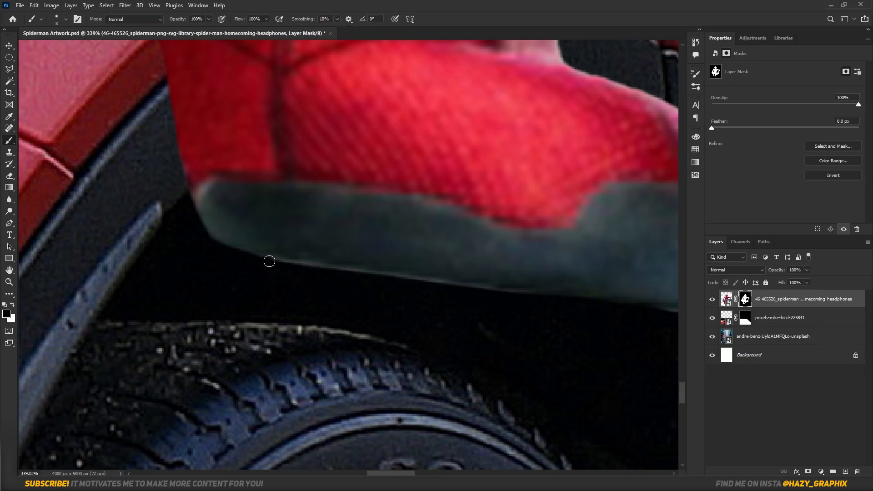
{"action": "scroll", "coordinate": [246, 258], "scroll_direction": "right", "scroll_amount": 5}
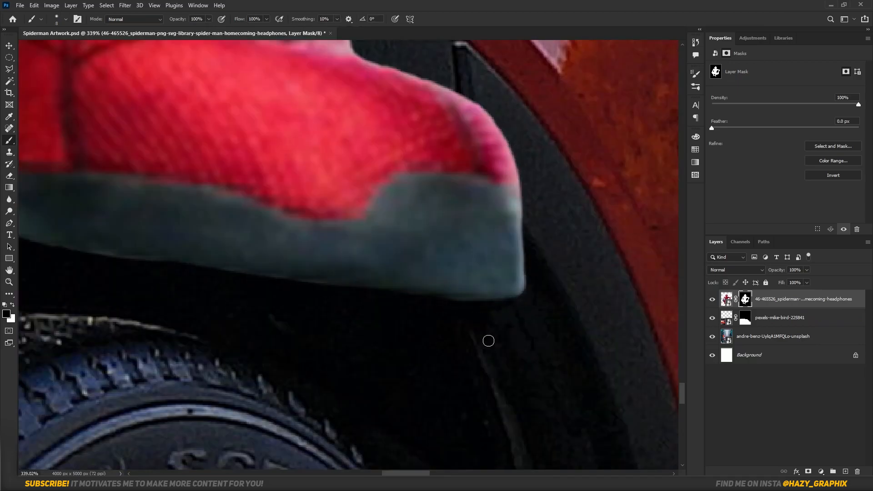
- Clean the mask from the ankle up the outer edge of the lower leg above the wheel
{"action": "scroll", "coordinate": [488, 347], "scroll_direction": "up", "scroll_amount": 10}
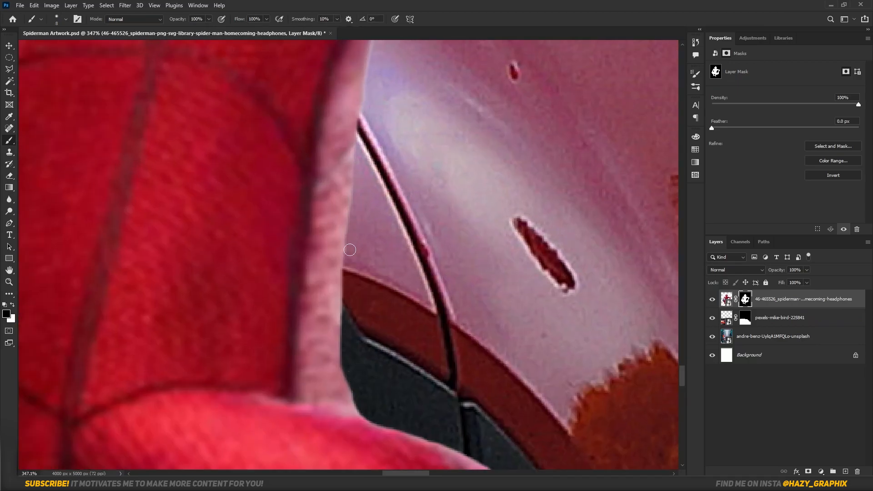
{"action": "scroll", "coordinate": [350, 240], "scroll_direction": "down", "scroll_amount": 5}
{"action": "scroll", "coordinate": [370, 114], "scroll_direction": "up", "scroll_amount": 4}
{"action": "scroll", "coordinate": [358, 244], "scroll_direction": "up", "scroll_amount": 3}
{"action": "left_click_drag", "start_coordinate": [403, 282], "coordinate": [357, 236]}
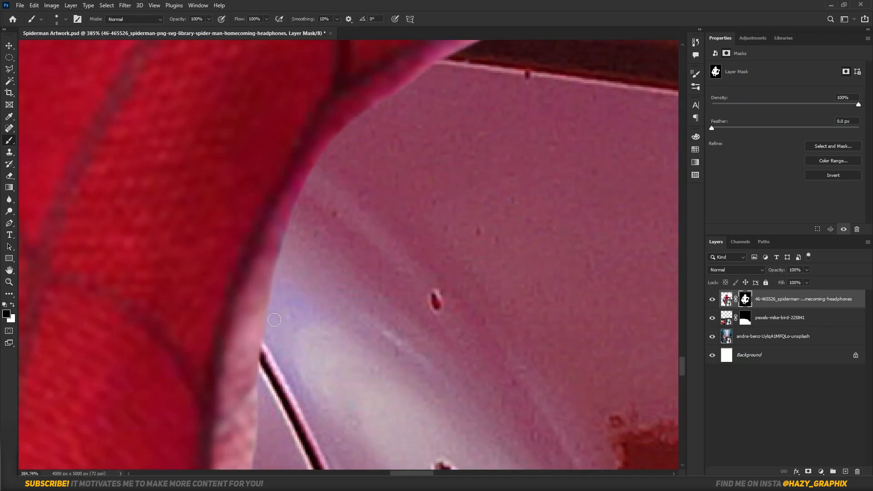
{"action": "scroll", "coordinate": [373, 114], "scroll_direction": "down", "scroll_amount": 5}
{"action": "left_click_drag", "start_coordinate": [373, 114], "coordinate": [68, 347]}
{"action": "left_click_drag", "start_coordinate": [247, 259], "coordinate": [350, 235]}
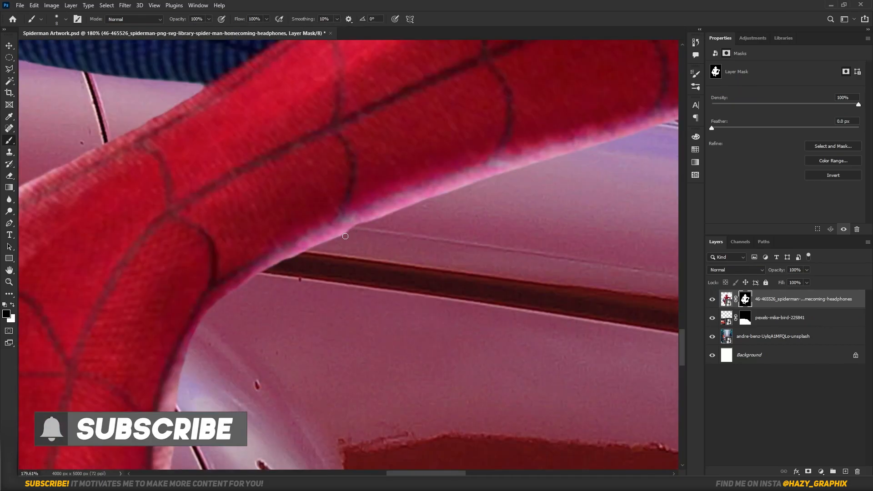
- Refine the mask around the outer edge of the blue knee beside the car's side mirror
{"action": "scroll", "coordinate": [352, 231], "scroll_direction": "down", "scroll_amount": 5}
{"action": "scroll", "coordinate": [533, 118], "scroll_direction": "up", "scroll_amount": 5}
{"action": "left_click_drag", "start_coordinate": [364, 54], "coordinate": [378, 116]}
{"action": "key", "text": "x"}
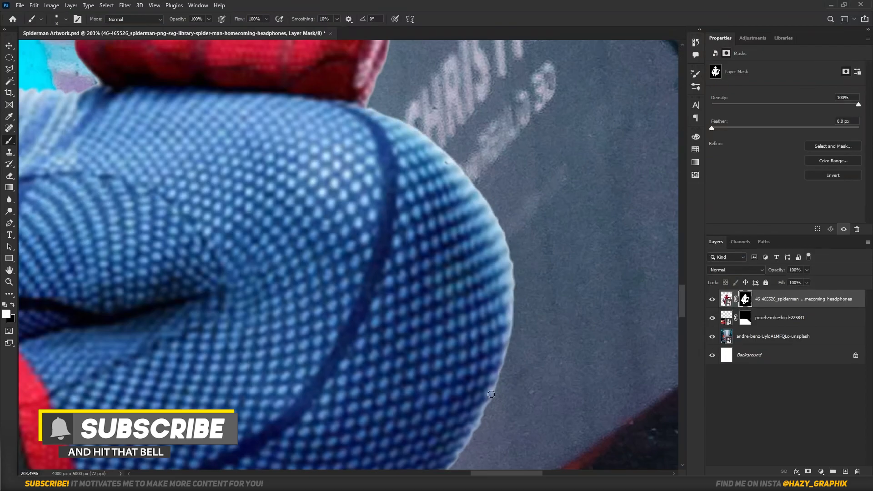
{"action": "left_click_drag", "start_coordinate": [482, 405], "coordinate": [475, 309]}
{"action": "key", "text": "x"}
{"action": "left_click_drag", "start_coordinate": [480, 297], "coordinate": [473, 361]}
{"action": "left_click_drag", "start_coordinate": [439, 389], "coordinate": [468, 253]}
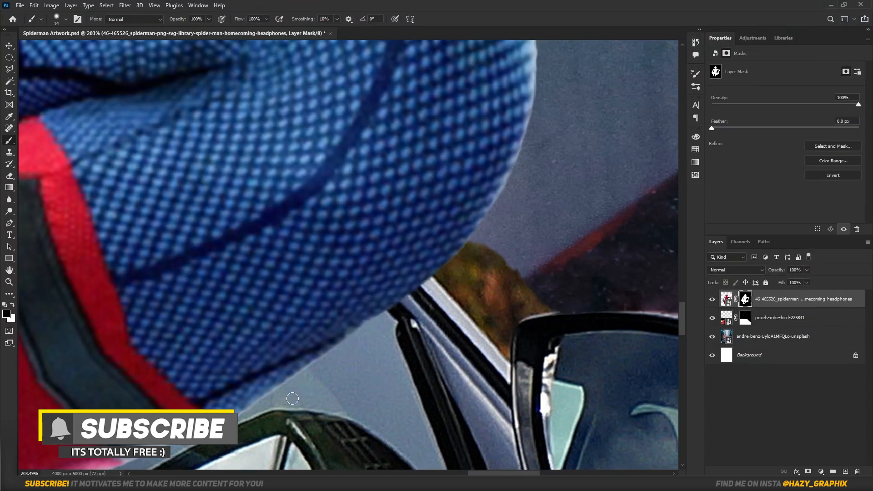
{"action": "left_click_drag", "start_coordinate": [290, 399], "coordinate": [571, 178]}
- Clean up the remaining rough edges of Spider-Man's layer mask with a smaller brush
{"action": "key", "text": "bracketleft"}
{"action": "scroll", "coordinate": [195, 346], "scroll_direction": "down", "scroll_amount": 5}
{"action": "scroll", "coordinate": [400, 157], "scroll_direction": "up", "scroll_amount": 6}
{"action": "left_click_drag", "start_coordinate": [407, 154], "coordinate": [469, 228]}
{"action": "mouse_move", "coordinate": [487, 317]}
{"action": "left_mouse_down"}
{"action": "mouse_move", "coordinate": [475, 171]}
{"action": "mouse_move", "coordinate": [457, 247]}
{"action": "mouse_move", "coordinate": [430, 305]}
{"action": "left_mouse_up"}
{"action": "left_click_drag", "start_coordinate": [431, 300], "coordinate": [435, 418]}
{"action": "left_click_drag", "start_coordinate": [447, 147], "coordinate": [464, 364]}
{"action": "left_click_drag", "start_coordinate": [386, 182], "coordinate": [387, 345]}
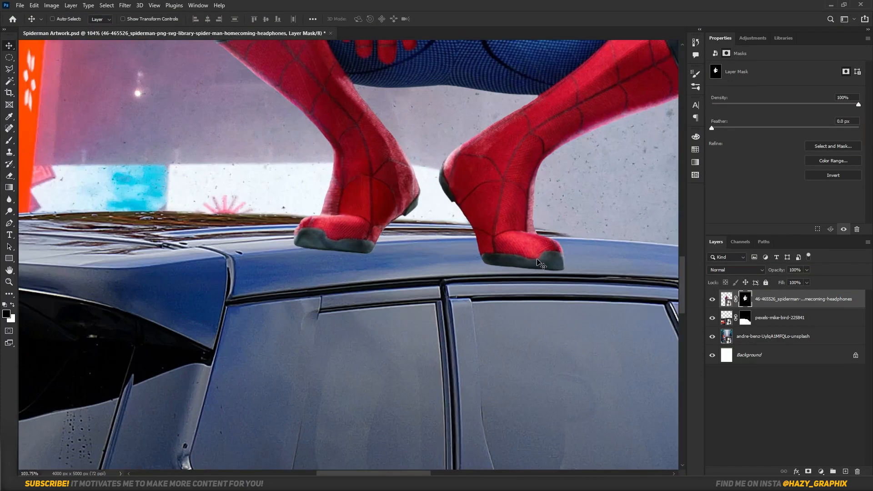
- Place the Spider-Man figure with his feet on the car roof, then nudge him and the car together
{"action": "scroll", "coordinate": [526, 250], "scroll_direction": "up", "scroll_amount": 5}
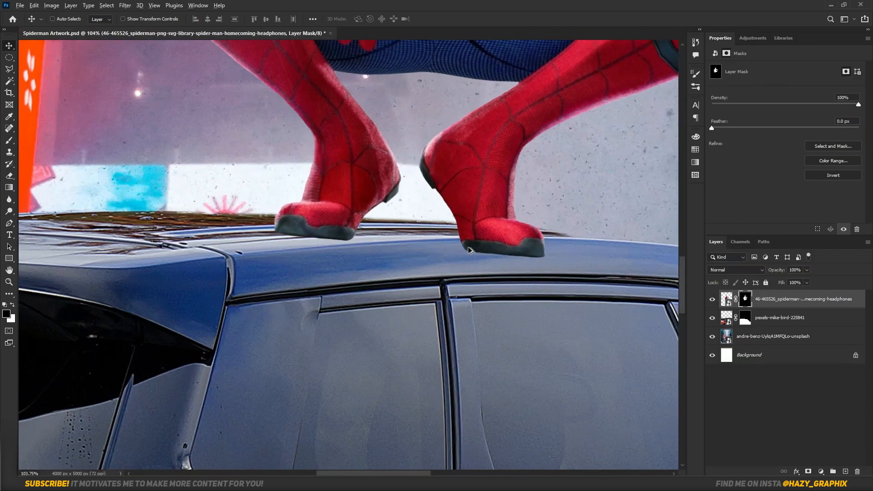
{"action": "scroll", "coordinate": [523, 250], "scroll_direction": "down", "scroll_amount": 5}
{"action": "left_click_drag", "start_coordinate": [454, 241], "coordinate": [449, 235]}
{"action": "scroll", "coordinate": [450, 235], "scroll_direction": "down", "scroll_amount": 4}
{"action": "left_click_drag", "start_coordinate": [440, 284], "coordinate": [421, 284]}
{"action": "left_click", "coordinate": [779, 318], "text": "shift"}
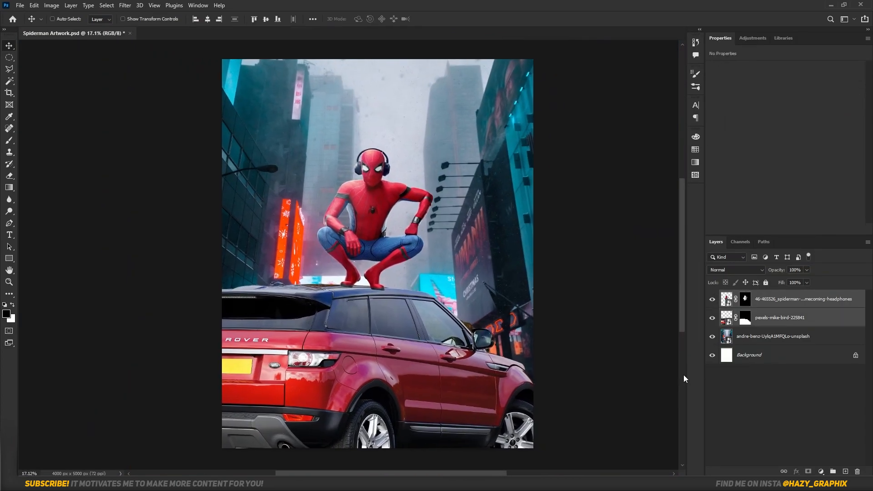
{"action": "left_click_drag", "start_coordinate": [500, 313], "coordinate": [503, 313]}
- Add a Levels adjustment clipped to the car layer and darken the car by lowering the white output level
{"action": "left_click", "coordinate": [779, 318]}
{"action": "scroll", "coordinate": [385, 290], "scroll_direction": "up", "scroll_amount": 1}
{"action": "left_click", "coordinate": [820, 471]}
{"action": "left_click", "coordinate": [814, 350]}
{"action": "left_click", "coordinate": [804, 229]}
{"action": "left_click_drag", "start_coordinate": [849, 162], "coordinate": [787, 165]}
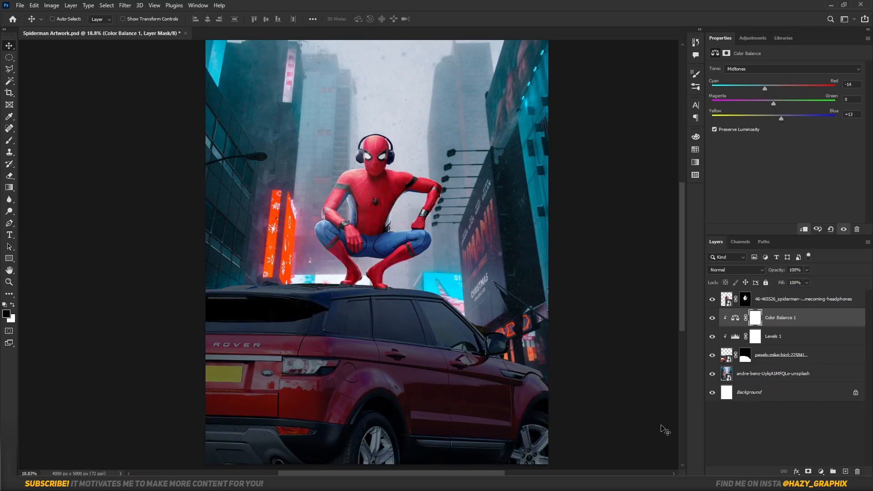
- Start a Pen shape on the car's front side window, tracing its rear edge and the sill along the bottom
{"action": "left_click_drag", "start_coordinate": [484, 374], "coordinate": [471, 373]}
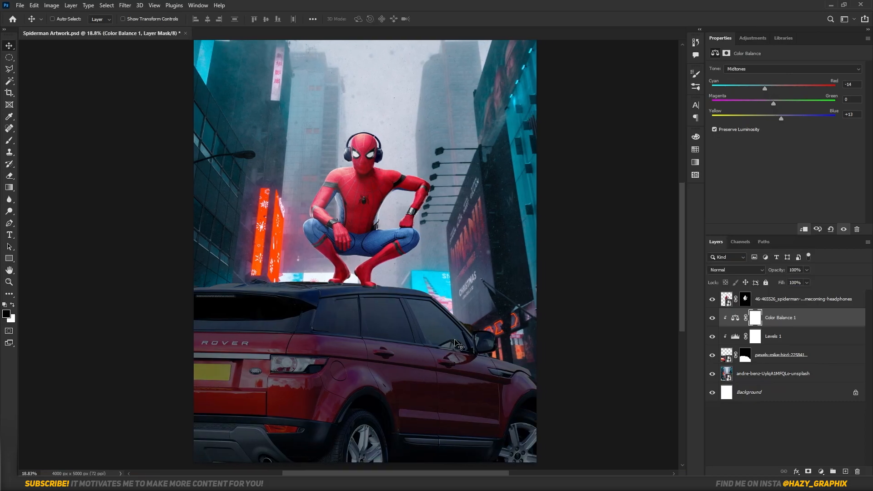
{"action": "scroll", "coordinate": [472, 372], "scroll_direction": "up", "scroll_amount": 5}
{"action": "scroll", "coordinate": [324, 191], "scroll_direction": "up", "scroll_amount": 8}
{"action": "key", "text": "p"}
{"action": "left_click", "coordinate": [194, 144]}
{"action": "scroll", "coordinate": [195, 147], "scroll_direction": "down", "scroll_amount": 2}
{"action": "left_click_drag", "start_coordinate": [279, 305], "coordinate": [301, 292]}
{"action": "left_click_drag", "start_coordinate": [348, 398], "coordinate": [321, 324]}
{"action": "mouse_move", "coordinate": [358, 416]}
{"action": "left_mouse_down"}
{"action": "mouse_move", "coordinate": [339, 322]}
{"action": "mouse_move", "coordinate": [374, 413]}
{"action": "left_mouse_up"}
{"action": "scroll", "coordinate": [369, 387], "scroll_direction": "up", "scroll_amount": 6}
{"action": "left_click", "coordinate": [364, 372], "text": "alt"}
{"action": "left_click_drag", "start_coordinate": [334, 333], "coordinate": [170, 248]}
{"action": "left_click_drag", "start_coordinate": [575, 354], "coordinate": [624, 361]}
{"action": "scroll", "coordinate": [158, 284], "scroll_direction": "up", "scroll_amount": 4}
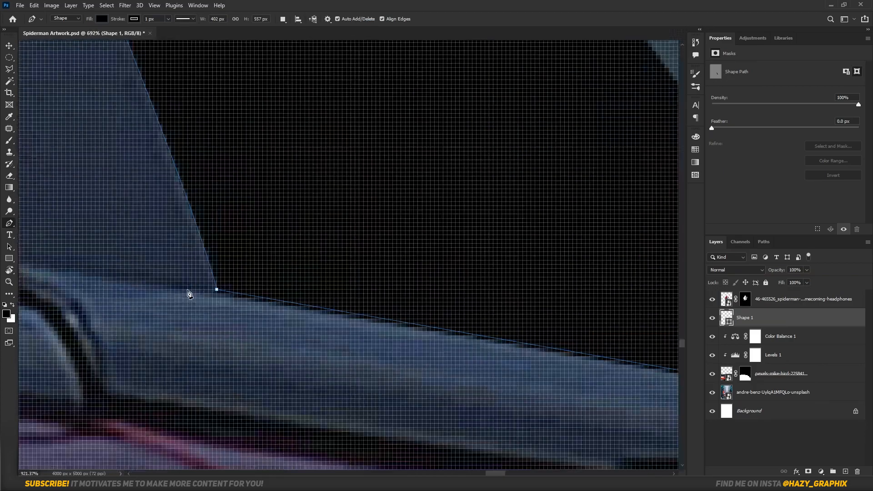
- Set the window shape's fill to none and change the path display colour to green
{"action": "scroll", "coordinate": [214, 247], "scroll_direction": "down", "scroll_amount": 6}
{"action": "left_click", "coordinate": [102, 19]}
{"action": "left_click", "coordinate": [51, 36]}
{"action": "left_click", "coordinate": [185, 19]}
{"action": "left_click", "coordinate": [227, 32]}
{"action": "left_click", "coordinate": [328, 19]}
{"action": "left_click", "coordinate": [349, 50]}
{"action": "left_click", "coordinate": [359, 69]}
- Continue the path along the front window's lower edge to the corner near the side mirror
{"action": "mouse_move", "coordinate": [541, 310]}
{"action": "left_mouse_down"}
{"action": "mouse_move", "coordinate": [485, 302]}
{"action": "mouse_move", "coordinate": [543, 310]}
{"action": "left_mouse_up"}
{"action": "left_click", "coordinate": [488, 300], "text": "alt"}
{"action": "left_click_drag", "start_coordinate": [630, 347], "coordinate": [402, 327]}
{"action": "left_click", "coordinate": [603, 339], "text": "alt"}
{"action": "scroll", "coordinate": [605, 339], "scroll_direction": "up", "scroll_amount": 1}
{"action": "left_click", "coordinate": [650, 314]}
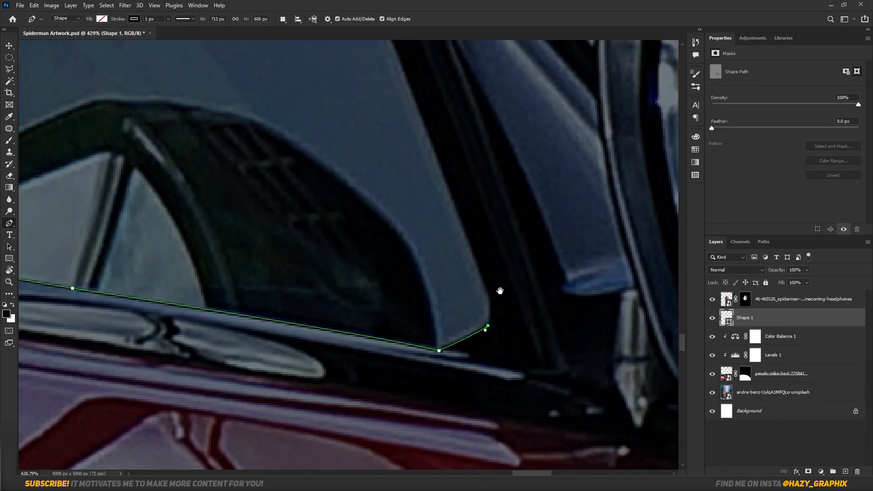
{"action": "left_click", "coordinate": [476, 349]}
- Trace curved path segments up the front window's edge along the windshield pillar
{"action": "left_click_drag", "start_coordinate": [412, 225], "coordinate": [404, 198]}
{"action": "left_click", "coordinate": [412, 225], "text": "alt"}
{"action": "left_click_drag", "start_coordinate": [409, 136], "coordinate": [457, 335]}
{"action": "left_click_drag", "start_coordinate": [418, 314], "coordinate": [416, 297]}
{"action": "left_click", "coordinate": [419, 314], "text": "alt"}
{"action": "scroll", "coordinate": [389, 227], "scroll_direction": "up", "scroll_amount": 4}
{"action": "left_click_drag", "start_coordinate": [388, 233], "coordinate": [376, 200]}
{"action": "scroll", "coordinate": [394, 210], "scroll_direction": "down", "scroll_amount": 6}
{"action": "left_click_drag", "start_coordinate": [418, 273], "coordinate": [393, 241]}
{"action": "left_click", "coordinate": [417, 273], "text": "alt"}
{"action": "left_click_drag", "start_coordinate": [265, 140], "coordinate": [358, 225]}
{"action": "left_click", "coordinate": [380, 258], "text": "alt"}
- Carry the path around the front window's upper corner below the roof line
{"action": "scroll", "coordinate": [381, 254], "scroll_direction": "down", "scroll_amount": 4}
{"action": "scroll", "coordinate": [380, 226], "scroll_direction": "up", "scroll_amount": 4}
{"action": "left_click", "coordinate": [382, 241], "text": "alt"}
{"action": "left_click_drag", "start_coordinate": [243, 122], "coordinate": [395, 250]}
{"action": "left_click_drag", "start_coordinate": [396, 250], "coordinate": [391, 248]}
{"action": "left_click", "coordinate": [395, 250], "text": "alt"}
{"action": "left_click_drag", "start_coordinate": [443, 282], "coordinate": [426, 281]}
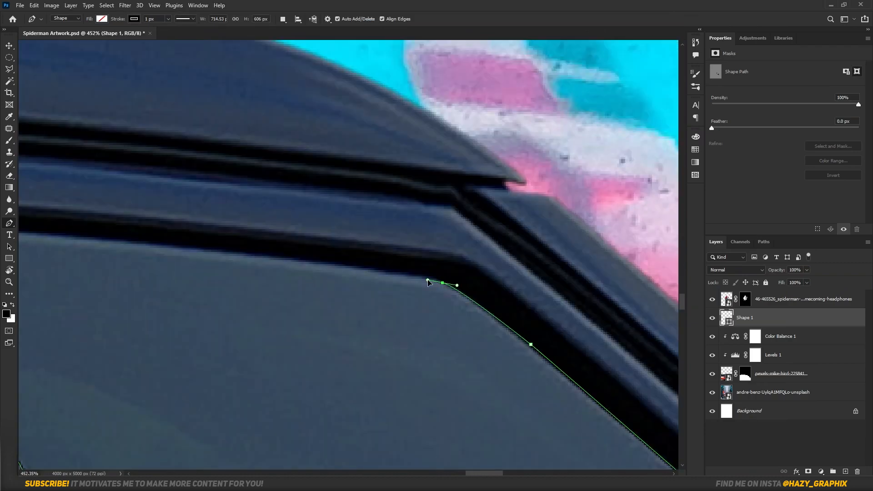
{"action": "left_click", "coordinate": [443, 282], "text": "alt"}
- Trace the window's upper edge back to the starting point and close the path
{"action": "scroll", "coordinate": [474, 296], "scroll_direction": "down", "scroll_amount": 5}
{"action": "scroll", "coordinate": [410, 278], "scroll_direction": "up", "scroll_amount": 5}
{"action": "left_click_drag", "start_coordinate": [289, 266], "coordinate": [582, 336]}
{"action": "left_click", "coordinate": [289, 267], "text": "alt"}
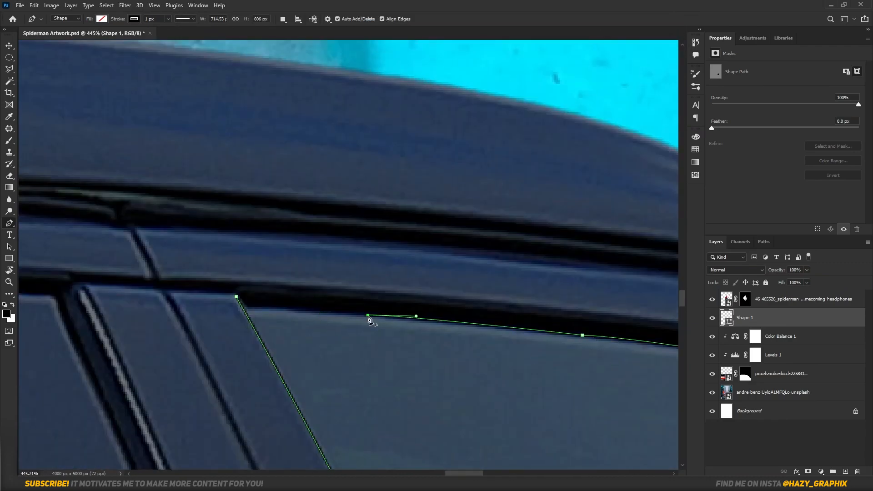
{"action": "left_click", "coordinate": [368, 316], "text": "alt"}
{"action": "scroll", "coordinate": [346, 313], "scroll_direction": "down", "scroll_amount": 4}
{"action": "key", "text": "ctrl+z"}
{"action": "scroll", "coordinate": [320, 291], "scroll_direction": "down", "scroll_amount": 4}
{"action": "scroll", "coordinate": [453, 293], "scroll_direction": "up", "scroll_amount": 4}
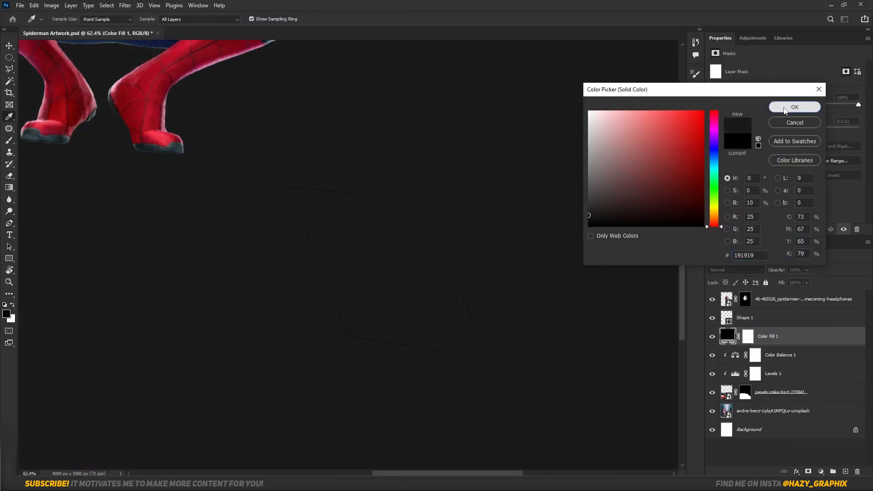
- Add a 191919 solid color fill clipped to the car and masked to the traced window, and open its color for editing
{"action": "key", "text": "Return"}
{"action": "key", "text": "Delete"}
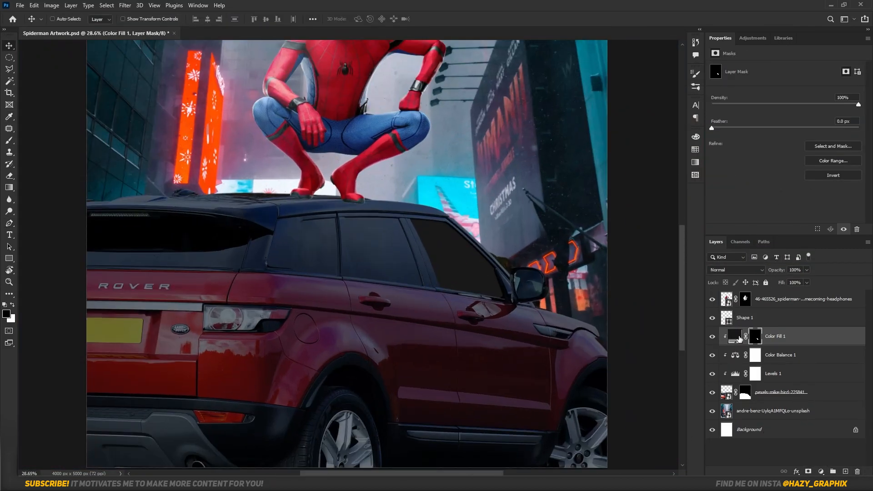
{"action": "double_click", "coordinate": [734, 336]}
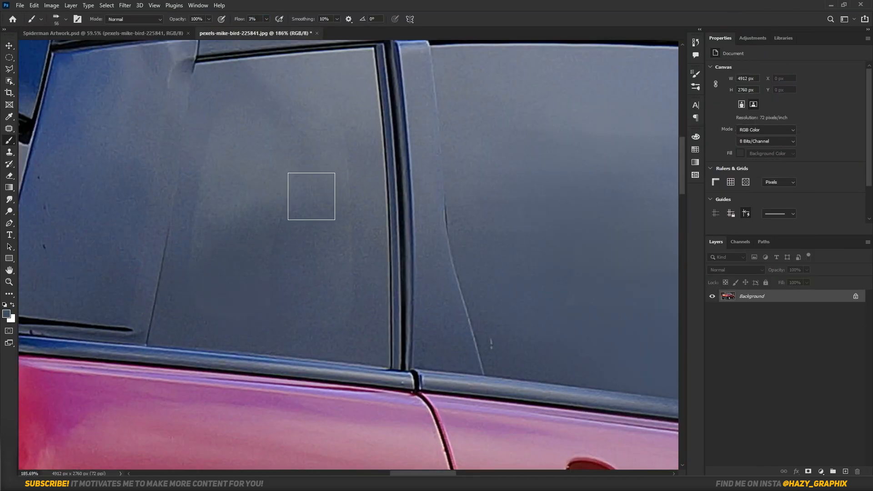
- Blend the rear door window glass in the car image using sampled tones at 100% opacity and 3% flow, and save it
{"action": "scroll", "coordinate": [187, 249], "scroll_direction": "up", "scroll_amount": 3}
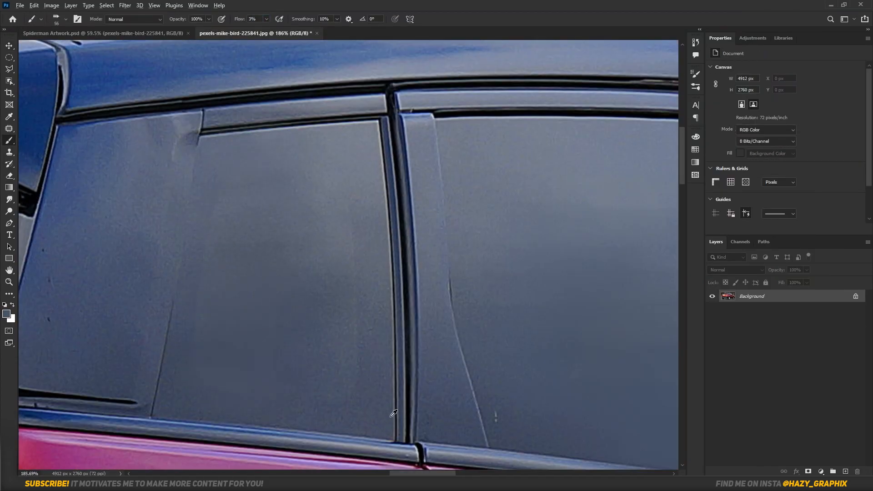
{"action": "left_click", "coordinate": [110, 401], "text": "alt"}
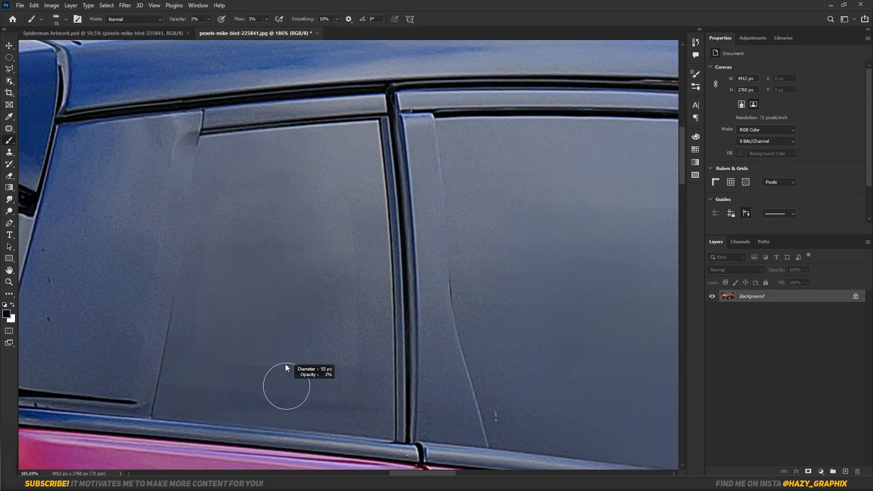
{"action": "key", "text": "0"}
{"action": "left_click", "coordinate": [303, 371], "text": "alt"}
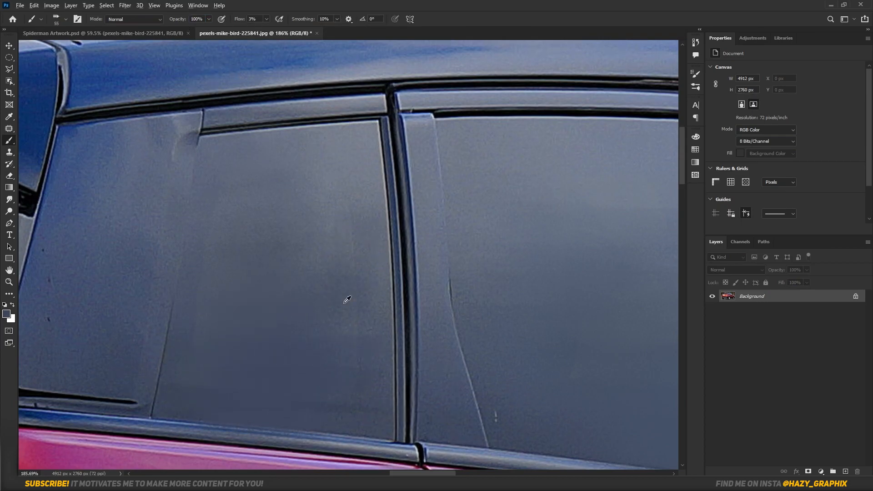
{"action": "scroll", "coordinate": [301, 259], "scroll_direction": "down", "scroll_amount": 9}
{"action": "key", "text": "ctrl+s"}
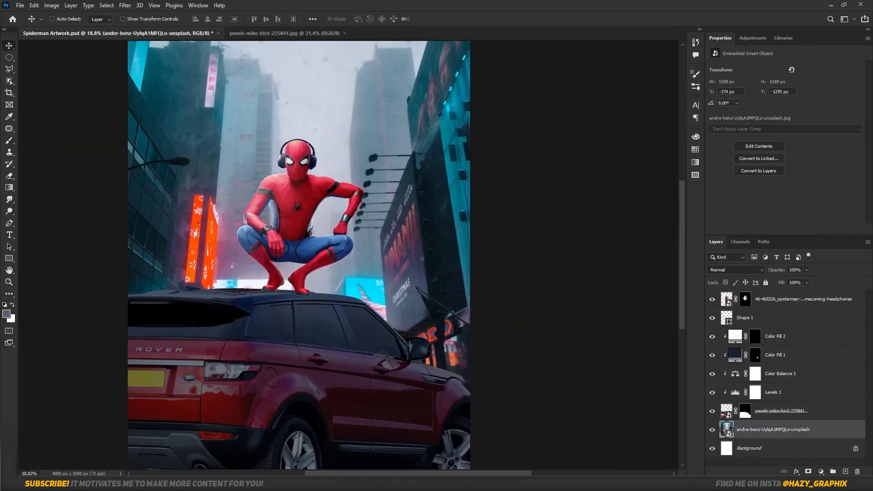
- Add a red Linear Dodge (Add) color fill above the city background and paint its glow around the orange signs through an inverted mask
{"action": "left_click", "coordinate": [718, 209]}
{"action": "left_click_drag", "start_coordinate": [719, 209], "coordinate": [718, 225]}
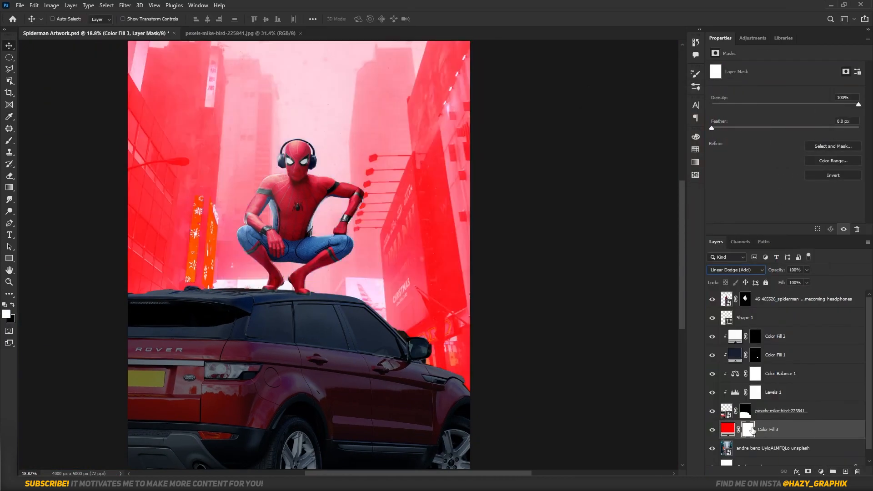
{"action": "scroll", "coordinate": [189, 355], "scroll_direction": "up", "scroll_amount": 5}
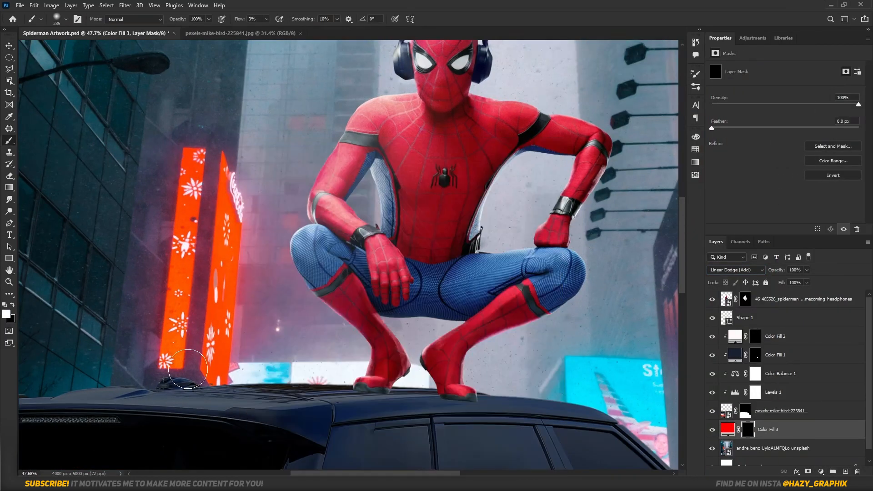
{"action": "scroll", "coordinate": [171, 384], "scroll_direction": "down", "scroll_amount": 6}
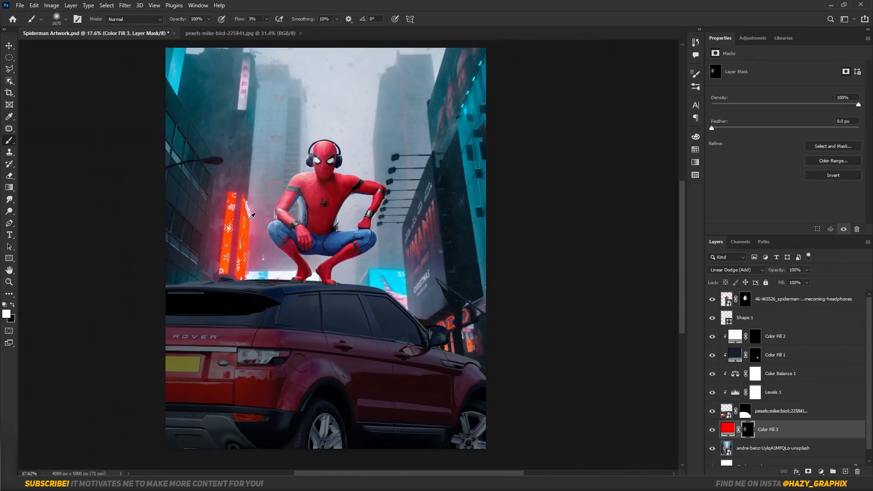
{"action": "scroll", "coordinate": [249, 191], "scroll_direction": "up", "scroll_amount": 10}
{"action": "scroll", "coordinate": [250, 191], "scroll_direction": "down", "scroll_amount": 3}
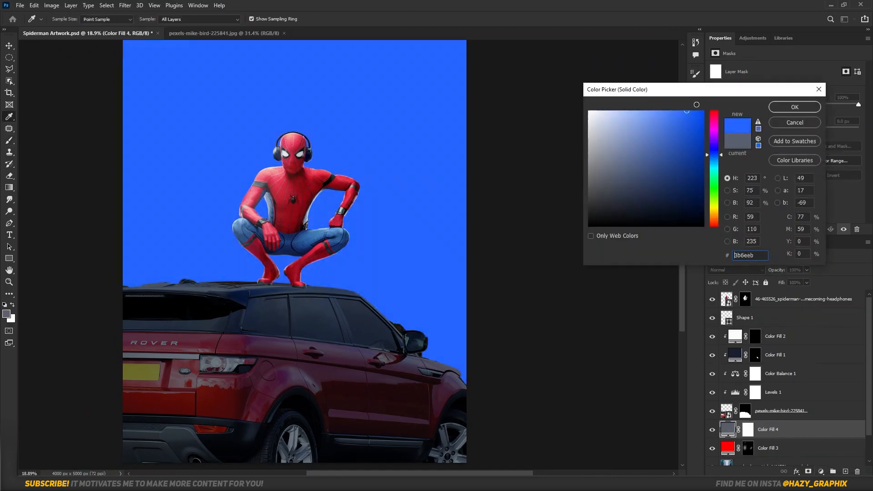
- Add a bright blue Linear Dodge (Add) color fill, invert its mask and paint its glow around the cyan billboard
{"action": "key", "text": "Return"}
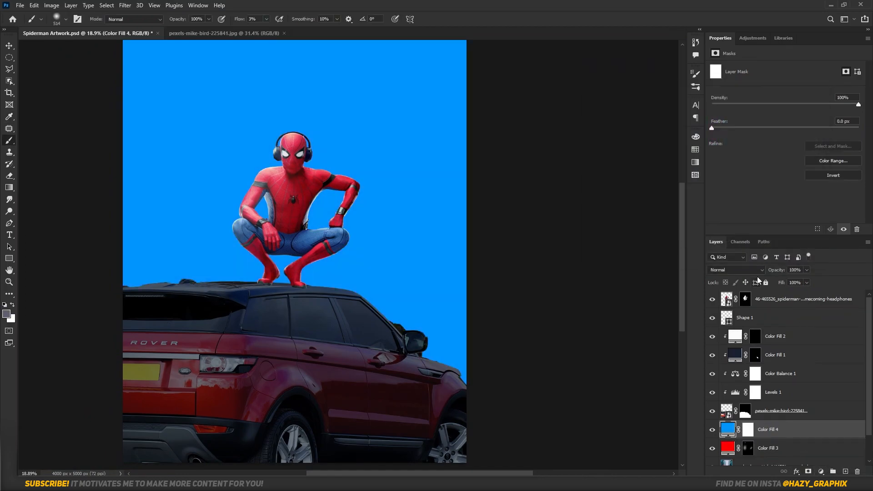
{"action": "key", "text": "ctrl+i"}
{"action": "scroll", "coordinate": [359, 284], "scroll_direction": "up", "scroll_amount": 6}
{"action": "left_click", "coordinate": [391, 282]}
{"action": "scroll", "coordinate": [409, 357], "scroll_direction": "down", "scroll_amount": 6}
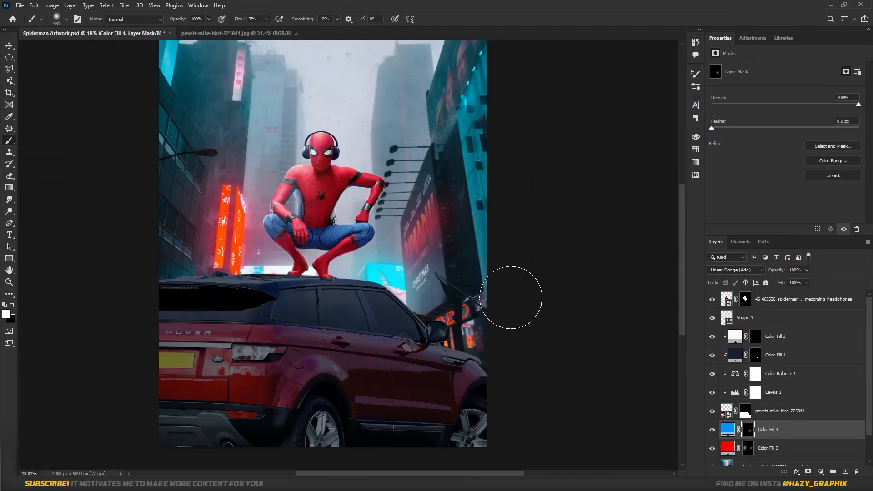
- Add an orange Linear Dodge (Add) color fill, invert its mask and paint its glow behind the car around the orange lettering
{"action": "left_click_drag", "start_coordinate": [512, 298], "coordinate": [517, 312]}
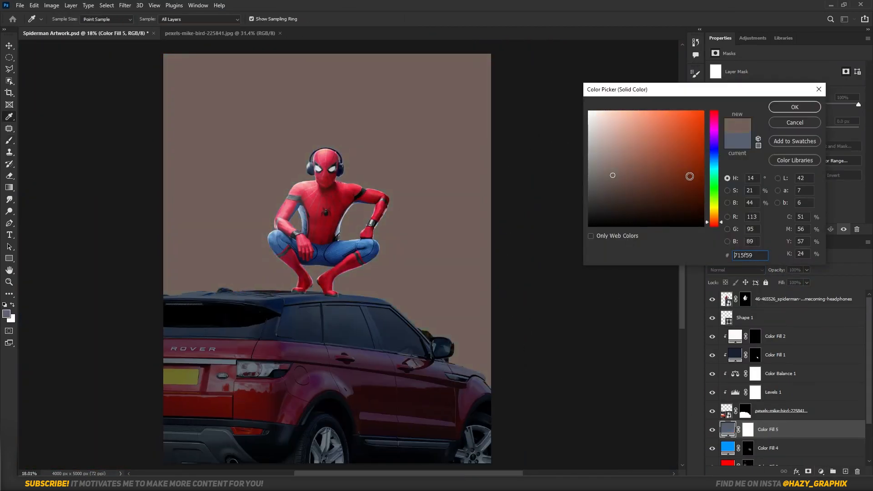
{"action": "key", "text": "Return"}
{"action": "key", "text": "ctrl+i"}
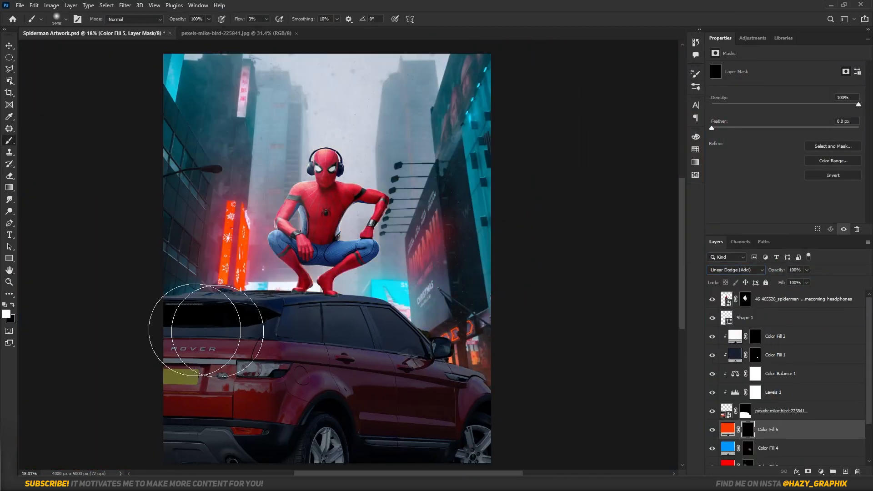
{"action": "scroll", "coordinate": [472, 343], "scroll_direction": "up", "scroll_amount": 8}
{"action": "left_click_drag", "start_coordinate": [247, 258], "coordinate": [182, 258]}
{"action": "scroll", "coordinate": [411, 309], "scroll_direction": "down", "scroll_amount": 8}
{"action": "left_click_drag", "start_coordinate": [337, 281], "coordinate": [391, 288]}
{"action": "scroll", "coordinate": [392, 222], "scroll_direction": "up", "scroll_amount": 1}
- Add a white Linear Dodge (Add) color fill, invert its mask and paint a glow behind the car roof
{"action": "left_click", "coordinate": [820, 471]}
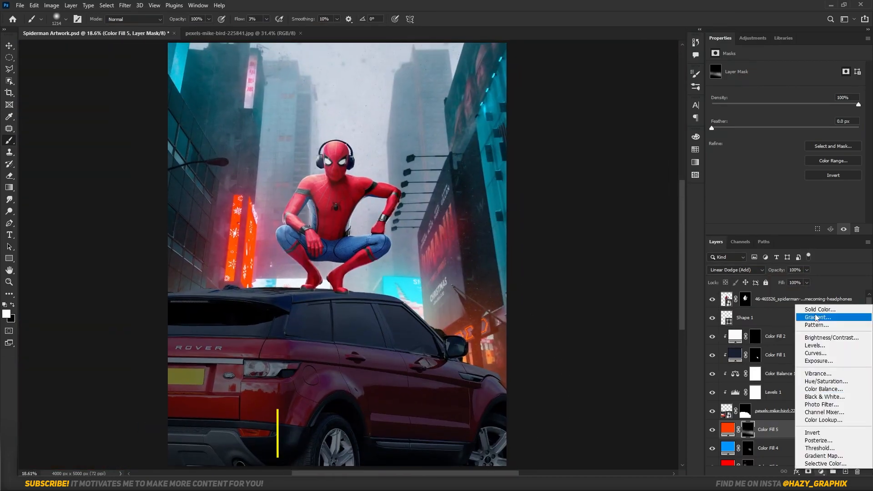
{"action": "left_click", "coordinate": [768, 297]}
{"action": "key", "text": "Return"}
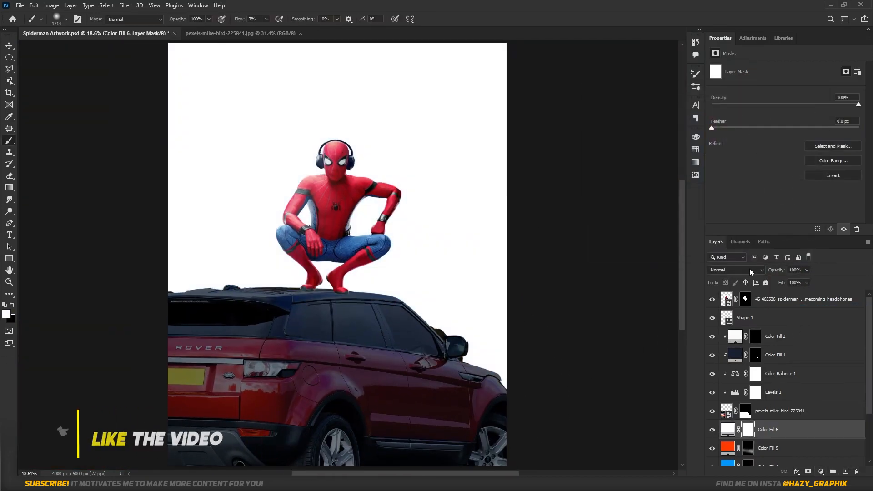
{"action": "key", "text": "ctrl+i"}
{"action": "left_click", "coordinate": [292, 294]}
- Change the white glow's fill color to light blue bbdeff
{"action": "double_click", "coordinate": [728, 429]}
{"action": "left_click", "coordinate": [618, 112]}
{"action": "left_click_drag", "start_coordinate": [714, 221], "coordinate": [714, 159]}
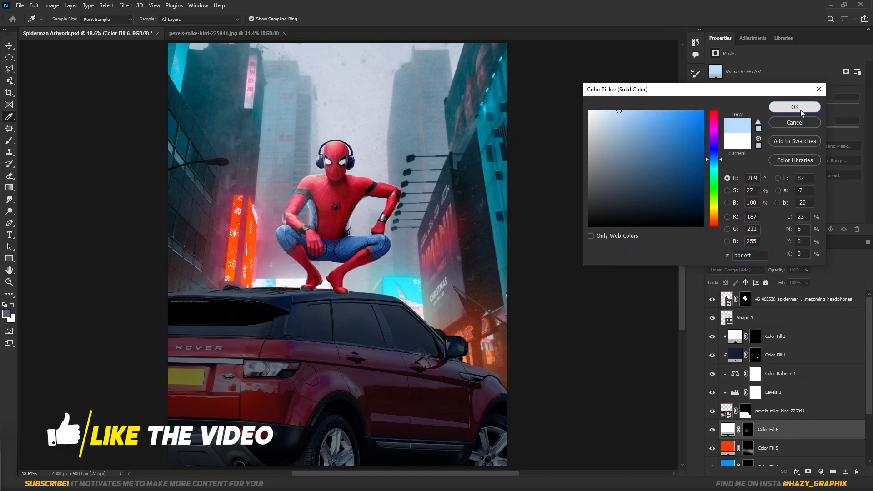
{"action": "left_click", "coordinate": [799, 109]}
{"action": "left_click", "coordinate": [712, 431]}
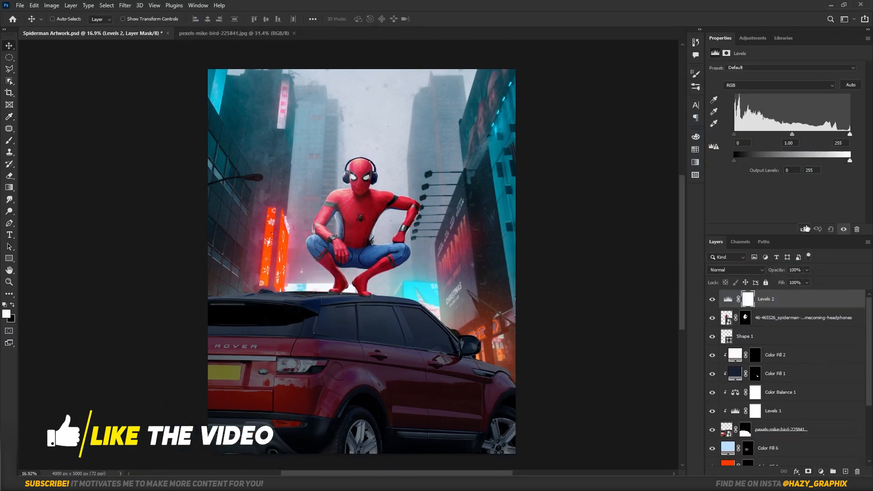
- Darken Spider-Man with a clipped Levels output adjustment and cool him with a clipped Color Balance, setting the shadows' cyan-red value to -13
{"action": "left_click_drag", "start_coordinate": [850, 155], "coordinate": [791, 162]}
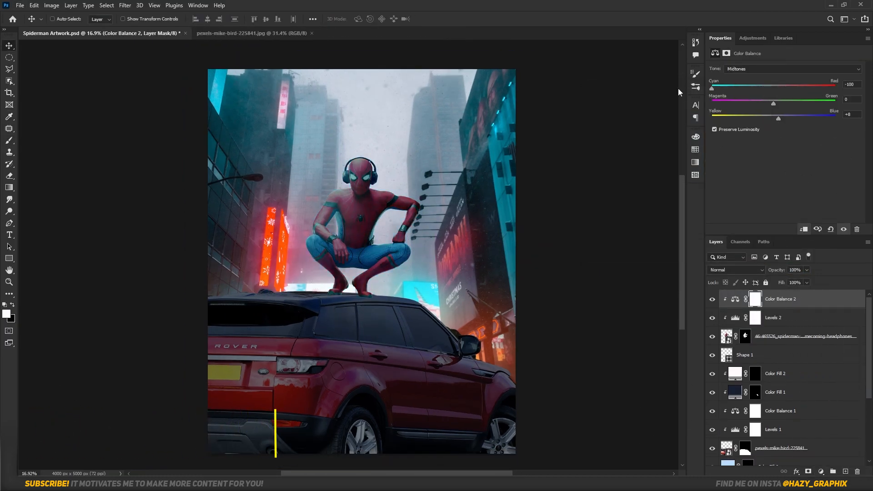
{"action": "left_click", "coordinate": [763, 69]}
{"action": "left_click", "coordinate": [765, 90]}
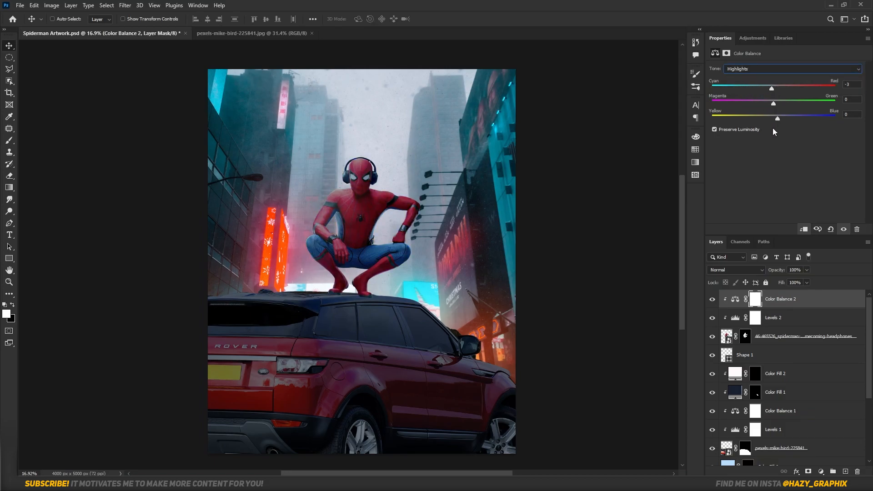
{"action": "left_click_drag", "start_coordinate": [764, 89], "coordinate": [765, 89]}
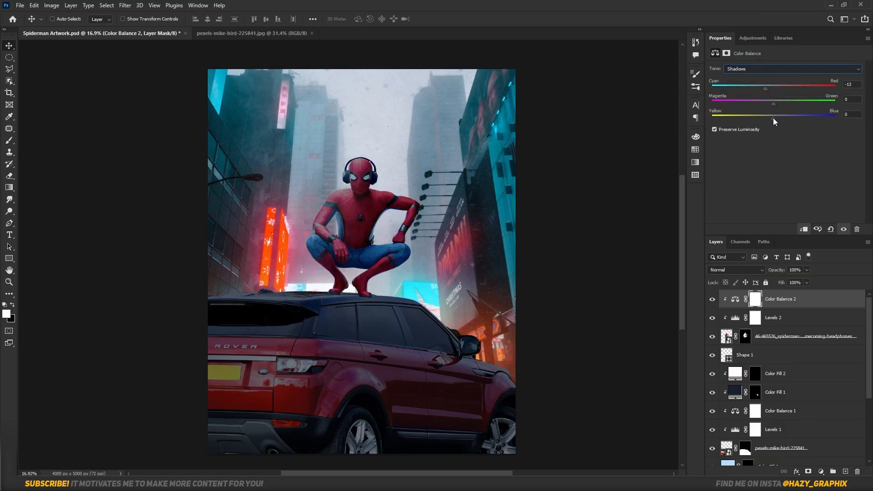
- Set the car's Color Balance shadows to -16 cyan-red and +3 yellow-blue
{"action": "left_click", "coordinate": [734, 411]}
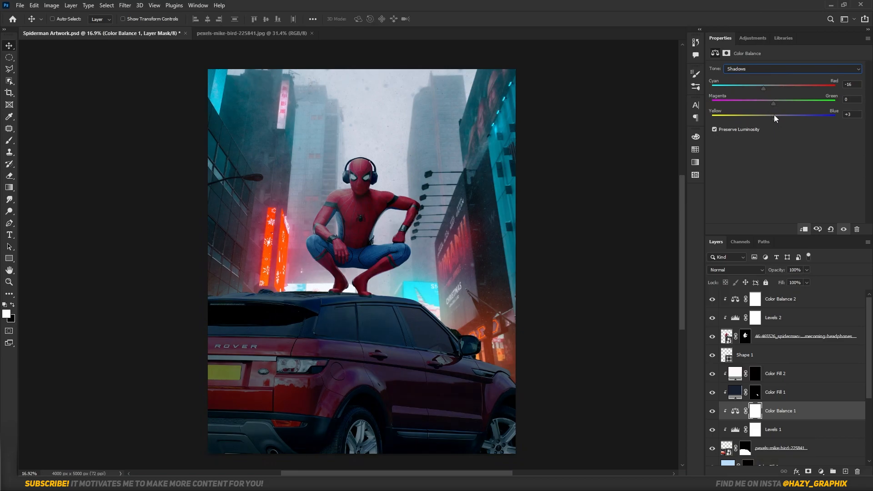
- Add a pale lavender solid color fill clipped to Spider-Man and invert its mask to black
{"action": "left_click", "coordinate": [821, 472]}
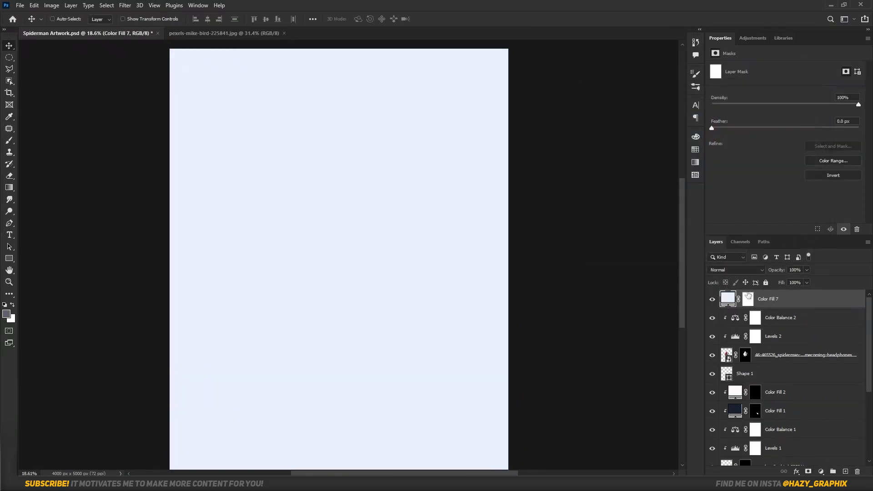
{"action": "key", "text": "ctrl+i"}
{"action": "key", "text": "b"}
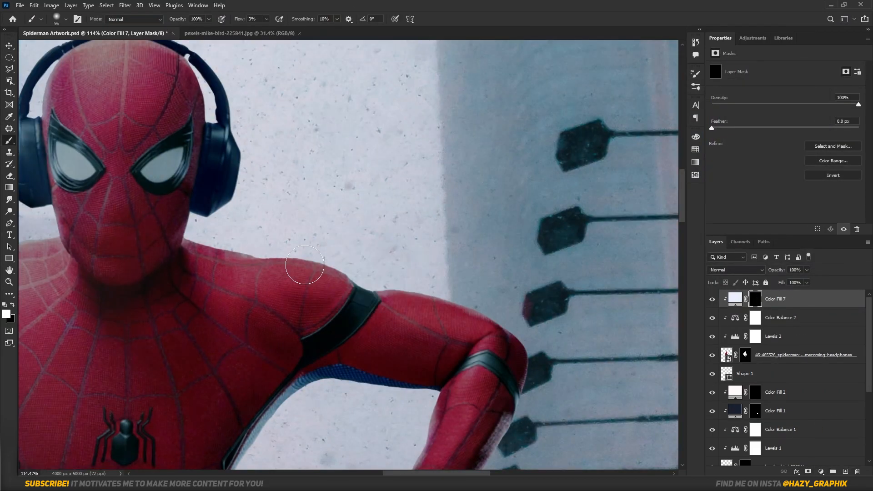
- Paint soft rim light along the outer edges of Spider-Man's shoulders, arms and body on the pale fill's mask
{"action": "left_click_drag", "start_coordinate": [198, 257], "coordinate": [353, 278]}
{"action": "scroll", "coordinate": [282, 279], "scroll_direction": "up", "scroll_amount": 3}
{"action": "key", "text": "bracketleft"}
{"action": "key", "text": "bracketleft"}
{"action": "key", "text": "bracketleft"}
{"action": "key", "text": "bracketleft"}
{"action": "key", "text": "bracketleft"}
{"action": "key", "text": "bracketleft"}
{"action": "scroll", "coordinate": [405, 298], "scroll_direction": "up", "scroll_amount": 2}
{"action": "mouse_move", "coordinate": [262, 248]}
{"action": "left_mouse_down"}
{"action": "mouse_move", "coordinate": [416, 301]}
{"action": "mouse_move", "coordinate": [273, 214]}
{"action": "left_mouse_up"}
{"action": "scroll", "coordinate": [415, 291], "scroll_direction": "down", "scroll_amount": 2}
{"action": "left_click_drag", "start_coordinate": [525, 394], "coordinate": [518, 309]}
{"action": "scroll", "coordinate": [536, 297], "scroll_direction": "down", "scroll_amount": 2}
{"action": "left_click_drag", "start_coordinate": [427, 432], "coordinate": [468, 302]}
{"action": "scroll", "coordinate": [467, 302], "scroll_direction": "down", "scroll_amount": 2}
{"action": "key", "text": "bracketright"}
{"action": "key", "text": "bracketright"}
{"action": "mouse_move", "coordinate": [427, 359]}
{"action": "left_mouse_down"}
{"action": "mouse_move", "coordinate": [468, 299]}
{"action": "mouse_move", "coordinate": [446, 347]}
{"action": "left_mouse_up"}
{"action": "left_click_drag", "start_coordinate": [319, 324], "coordinate": [365, 277]}
{"action": "left_click_drag", "start_coordinate": [415, 413], "coordinate": [552, 400]}
{"action": "scroll", "coordinate": [442, 225], "scroll_direction": "down", "scroll_amount": 1}
{"action": "left_click_drag", "start_coordinate": [391, 122], "coordinate": [352, 423]}
- Add finer rim-light strokes to Spider-Man's edges with a smaller brush
{"action": "scroll", "coordinate": [380, 196], "scroll_direction": "up", "scroll_amount": 7}
{"action": "key", "text": "bracketleft"}
{"action": "key", "text": "bracketleft"}
{"action": "key", "text": "bracketleft"}
{"action": "key", "text": "bracketleft"}
{"action": "key", "text": "bracketleft"}
{"action": "key", "text": "bracketleft"}
{"action": "left_click_drag", "start_coordinate": [391, 166], "coordinate": [427, 291]}
{"action": "left_click_drag", "start_coordinate": [214, 264], "coordinate": [424, 259]}
{"action": "scroll", "coordinate": [268, 141], "scroll_direction": "down", "scroll_amount": 10}
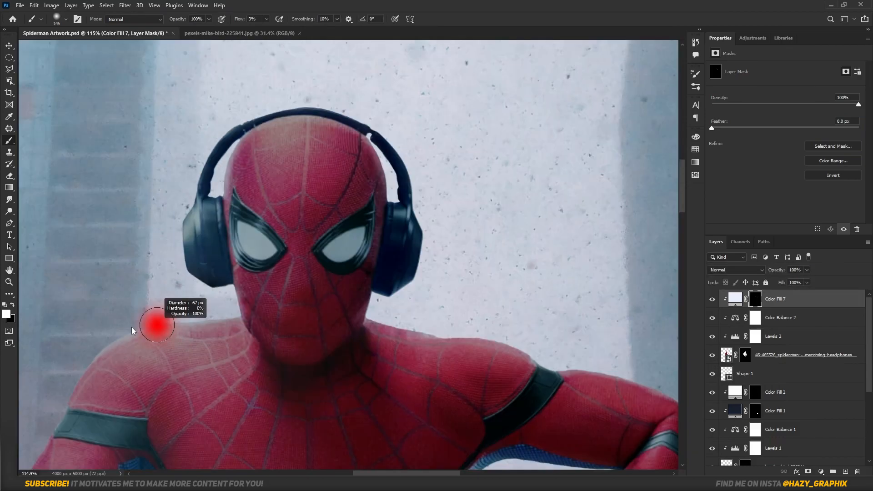
- Add a darkening Exposure adjustment clipped to the car above its color fills and invert its mask to black
{"action": "left_click", "coordinate": [820, 472]}
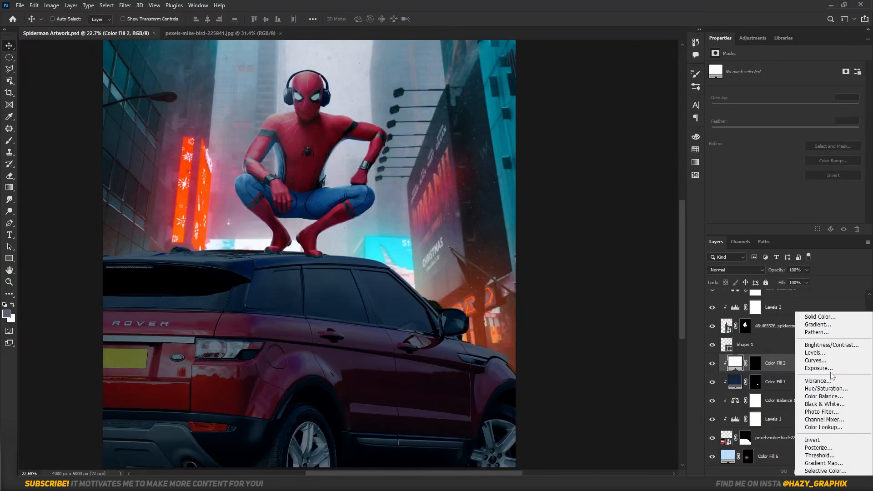
{"action": "left_click", "coordinate": [818, 368]}
{"action": "left_click", "coordinate": [804, 229]}
{"action": "left_click_drag", "start_coordinate": [785, 108], "coordinate": [711, 109]}
{"action": "key", "text": "ctrl+i"}
- Paint contact shadows on the car roof beneath Spider-Man's feet through the Exposure mask
{"action": "key", "text": "b"}
{"action": "scroll", "coordinate": [286, 251], "scroll_direction": "up", "scroll_amount": 10}
{"action": "left_click_drag", "start_coordinate": [191, 250], "coordinate": [210, 260]}
{"action": "left_click_drag", "start_coordinate": [238, 228], "coordinate": [226, 228]}
{"action": "scroll", "coordinate": [226, 227], "scroll_direction": "up", "scroll_amount": 5}
{"action": "left_click_drag", "start_coordinate": [391, 296], "coordinate": [191, 283]}
{"action": "scroll", "coordinate": [740, 361], "scroll_direction": "up", "scroll_amount": 2}
- Clean up Spider-Man's layer mask along the soles of both feet with a small brush
{"action": "left_click", "coordinate": [745, 355]}
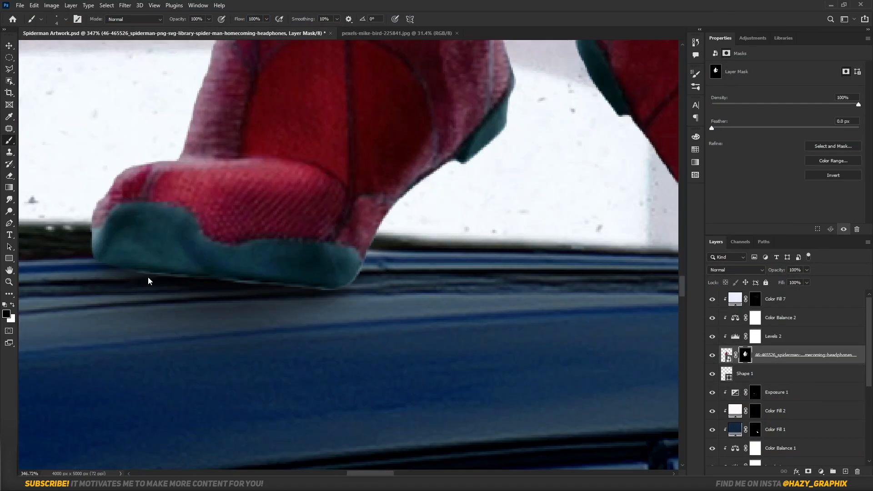
{"action": "scroll", "coordinate": [135, 250], "scroll_direction": "down", "scroll_amount": 5}
{"action": "scroll", "coordinate": [586, 278], "scroll_direction": "up", "scroll_amount": 6}
{"action": "key", "text": "bracketleft"}
{"action": "key", "text": "bracketleft"}
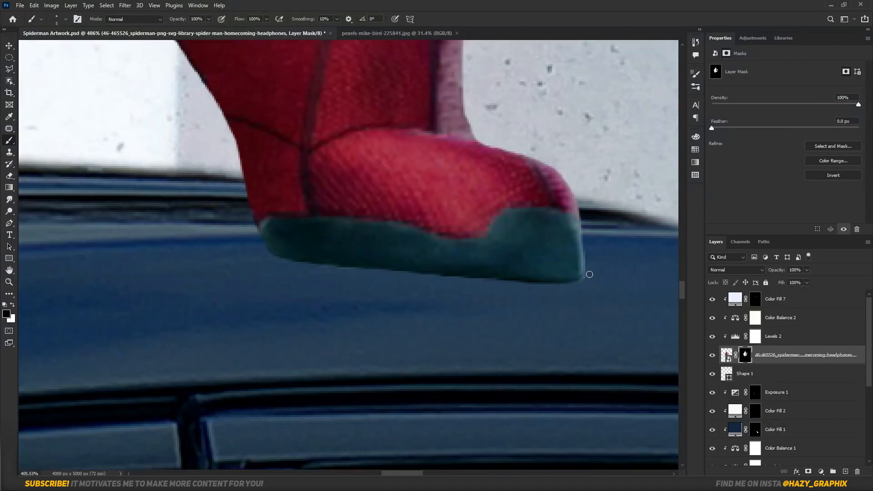
{"action": "scroll", "coordinate": [348, 269], "scroll_direction": "down", "scroll_amount": 5}
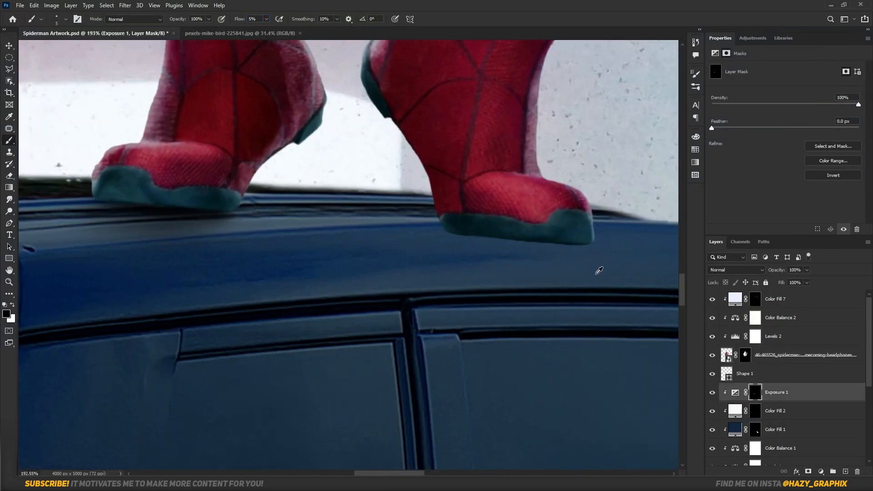
- Touch up the contact shadow and the mask edge beneath Spider-Man's foot nearest the car's side windows
{"action": "scroll", "coordinate": [594, 269], "scroll_direction": "up", "scroll_amount": 4}
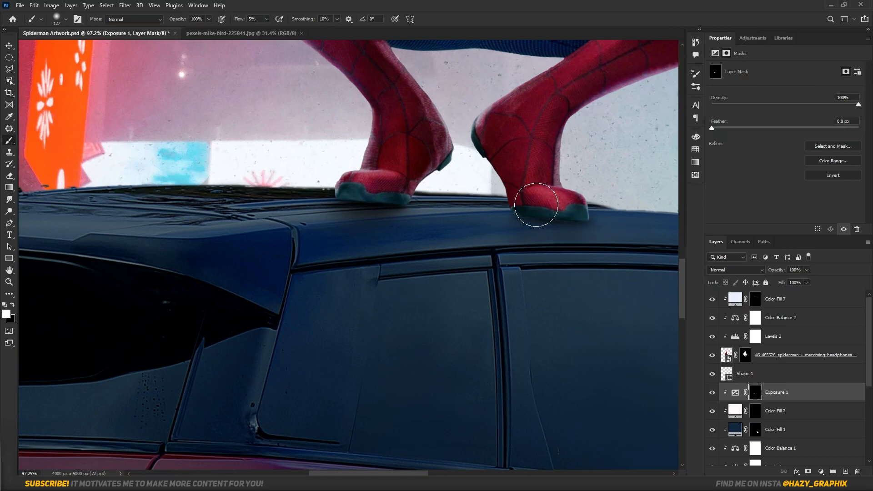
{"action": "scroll", "coordinate": [536, 208], "scroll_direction": "up", "scroll_amount": 3}
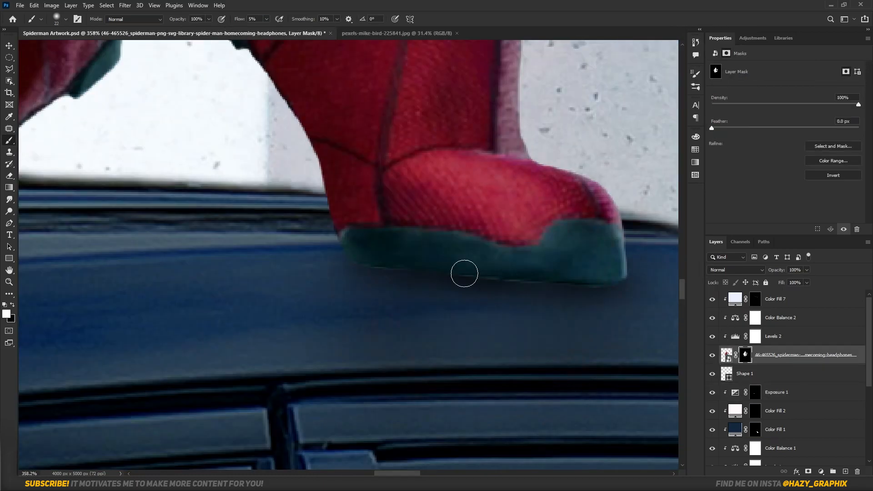
{"action": "scroll", "coordinate": [463, 271], "scroll_direction": "up", "scroll_amount": 2}
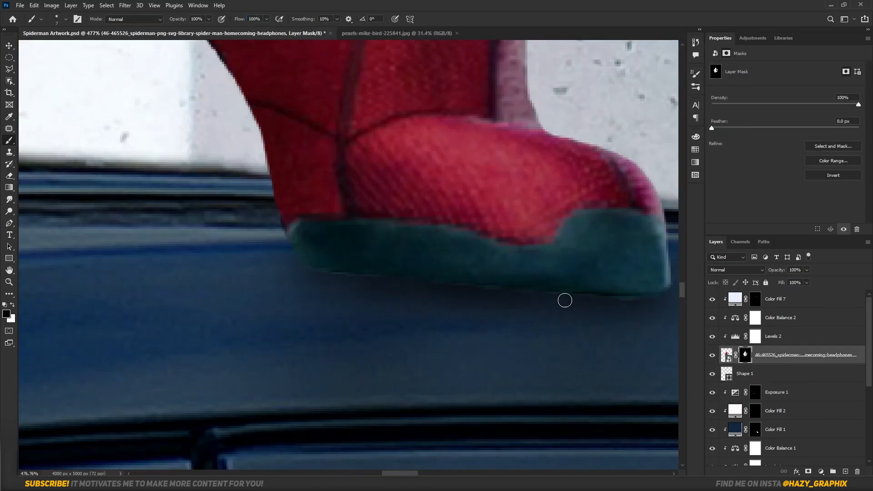
{"action": "scroll", "coordinate": [533, 297], "scroll_direction": "down", "scroll_amount": 10}
- Add a -20 Exposure adjustment above Spider-Man's Levels and paint shadows on his legs and beneath his hand through its black mask at 5% flow
{"action": "left_click", "coordinate": [782, 335]}
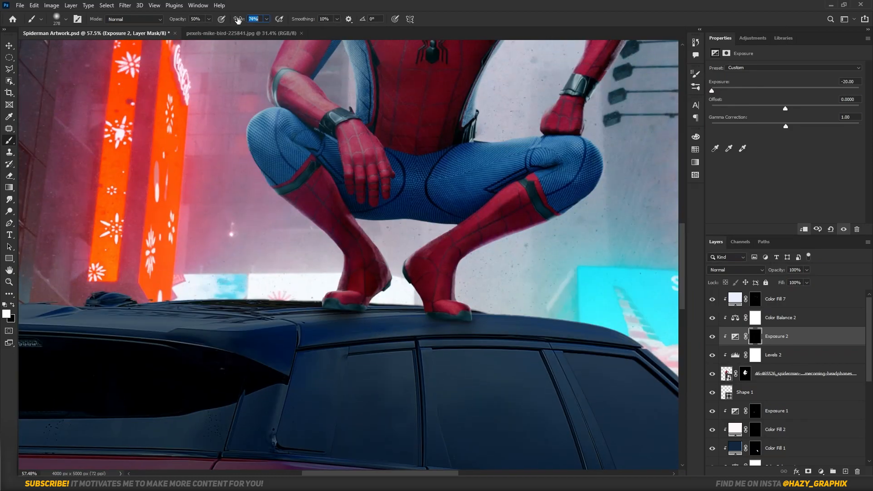
{"action": "scroll", "coordinate": [454, 254], "scroll_direction": "up", "scroll_amount": 1}
{"action": "scroll", "coordinate": [470, 241], "scroll_direction": "up", "scroll_amount": 4}
{"action": "left_click_drag", "start_coordinate": [444, 268], "coordinate": [502, 239]}
{"action": "left_click_drag", "start_coordinate": [354, 240], "coordinate": [372, 288]}
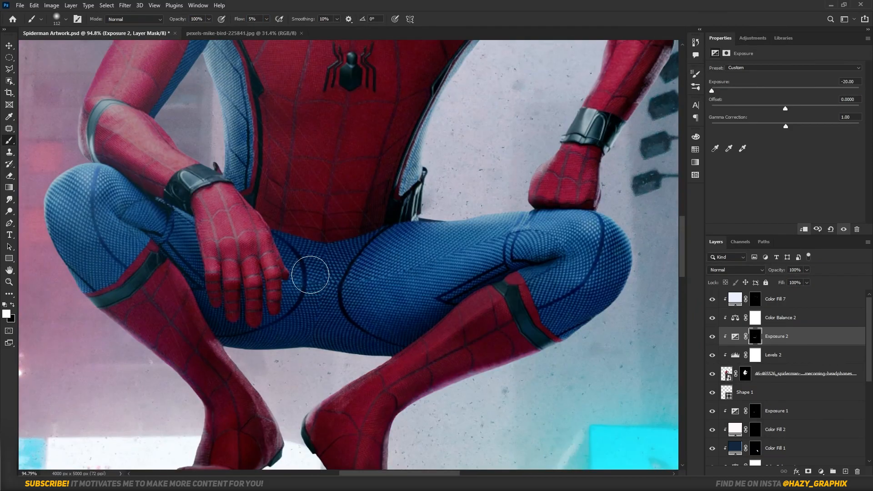
{"action": "scroll", "coordinate": [203, 265], "scroll_direction": "down", "scroll_amount": 5}
{"action": "scroll", "coordinate": [203, 265], "scroll_direction": "up", "scroll_amount": 2}
{"action": "scroll", "coordinate": [302, 259], "scroll_direction": "down", "scroll_amount": 6}
{"action": "scroll", "coordinate": [156, 347], "scroll_direction": "up", "scroll_amount": 9}
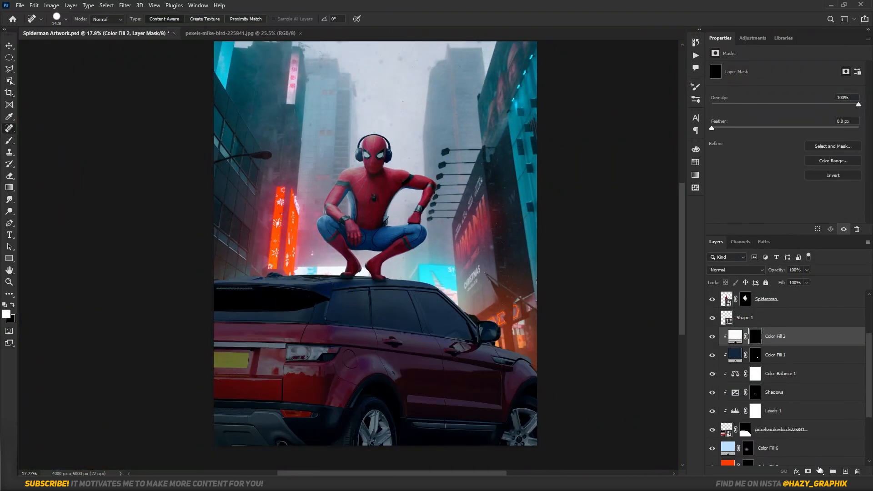
- Paint pale highlights along the car roof through the black mask of a clipped Linear Dodge (Add) color fill
{"action": "left_click", "coordinate": [754, 336]}
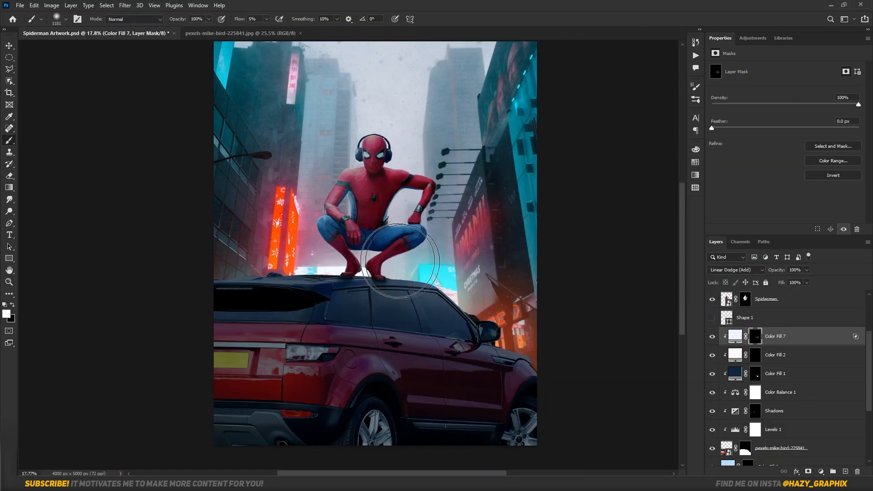
{"action": "scroll", "coordinate": [455, 277], "scroll_direction": "up", "scroll_amount": 3}
{"action": "left_click_drag", "start_coordinate": [167, 335], "coordinate": [297, 358]}
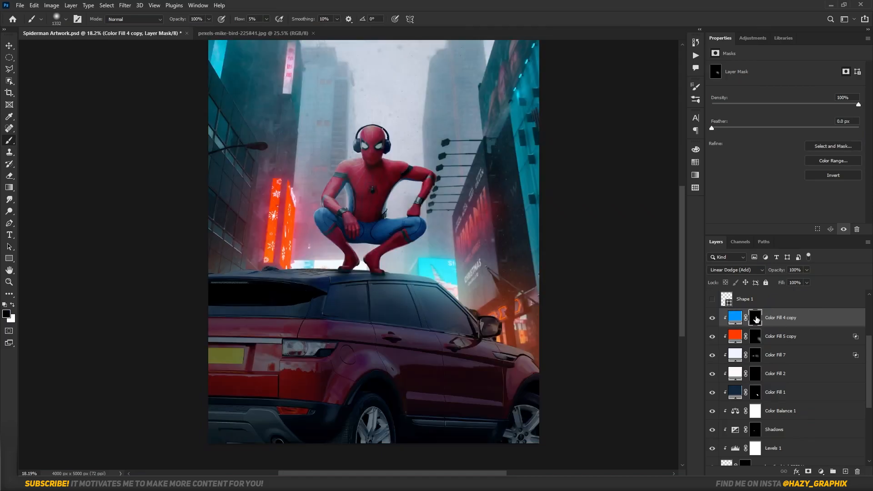
- Invert Color Fill 4 copy's mask, paint a blue glow on the car near the cyan billboard, and adjust the layer's blending options
{"action": "key", "text": "ctrl+i"}
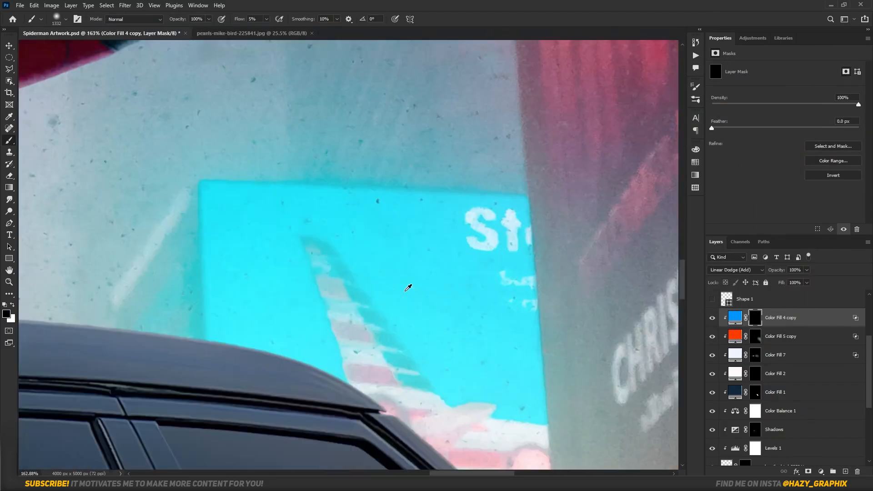
{"action": "scroll", "coordinate": [408, 288], "scroll_direction": "down", "scroll_amount": 10}
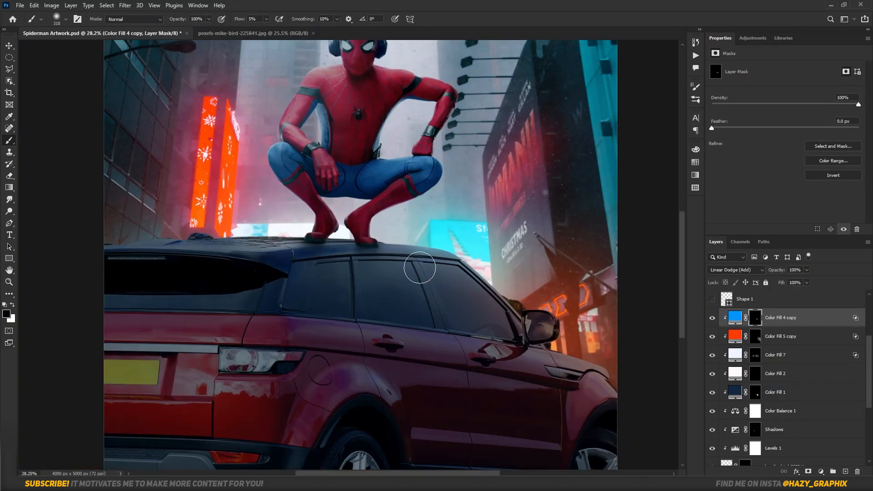
{"action": "double_click", "coordinate": [820, 318]}
{"action": "left_click_drag", "start_coordinate": [618, 294], "coordinate": [585, 293]}
{"action": "left_click", "coordinate": [776, 132]}
{"action": "scroll", "coordinate": [463, 324], "scroll_direction": "down", "scroll_amount": 4}
- Add a white solid color fill clipped to the car and paint a bright spot inside the rear light through its black mask
{"action": "left_click", "coordinate": [820, 472]}
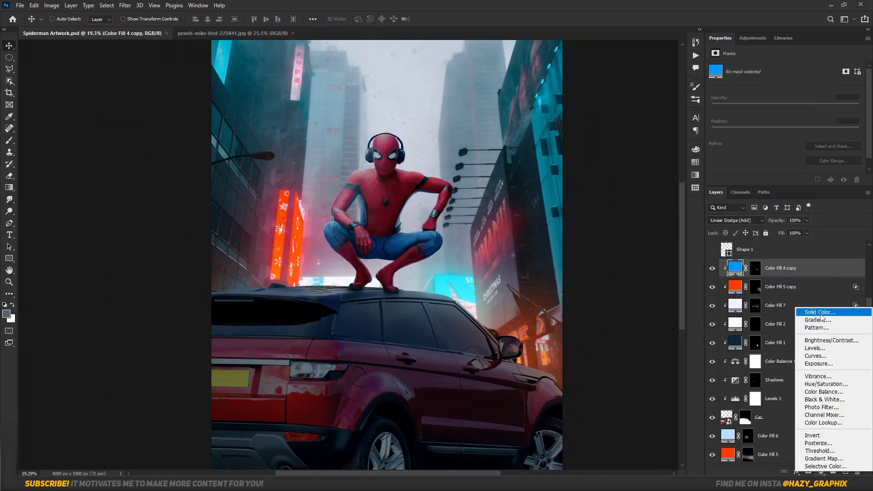
{"action": "left_click", "coordinate": [820, 312]}
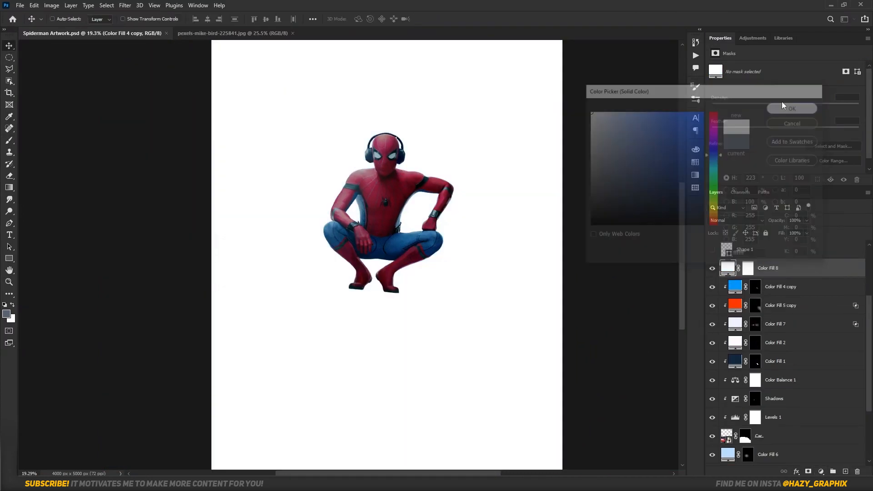
{"action": "key", "text": "Return"}
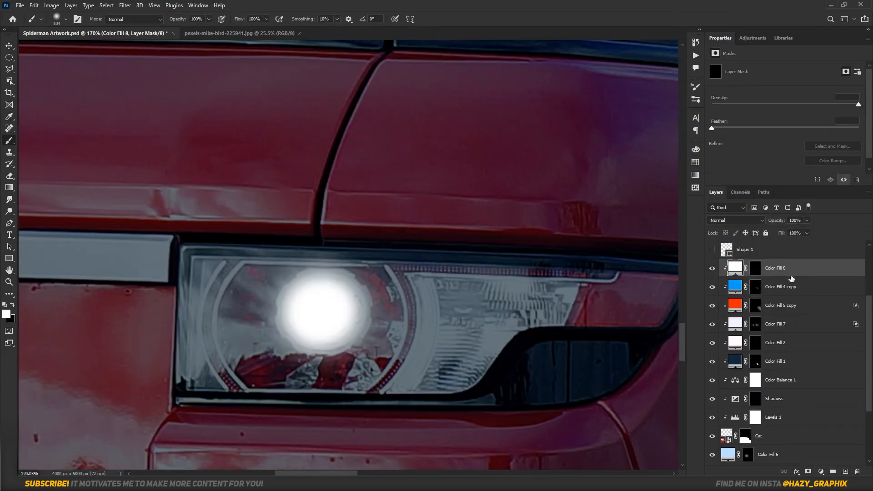
- Give the white rear-light fill layer a red Outer Glow effect
{"action": "double_click", "coordinate": [818, 268]}
{"action": "left_click", "coordinate": [603, 180]}
{"action": "key", "text": "Return"}
{"action": "left_click", "coordinate": [636, 148]}
{"action": "left_click", "coordinate": [632, 218]}
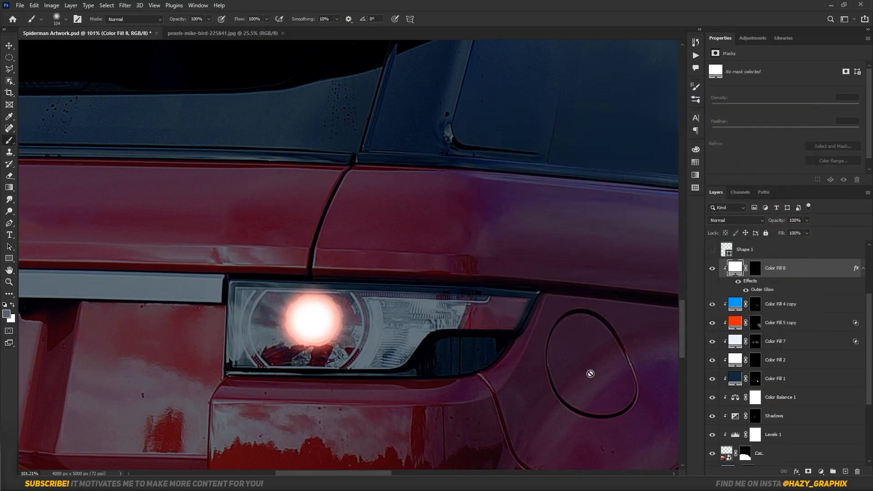
- Add a red solid color fill in Linear Dodge (Add) mode above the white rear-light fill and invert its mask to black
{"action": "left_click", "coordinate": [820, 471]}
{"action": "left_click", "coordinate": [819, 306]}
{"action": "left_click", "coordinate": [705, 111]}
{"action": "left_click", "coordinate": [791, 108]}
{"action": "left_click", "coordinate": [736, 220]}
{"action": "left_click", "coordinate": [732, 311]}
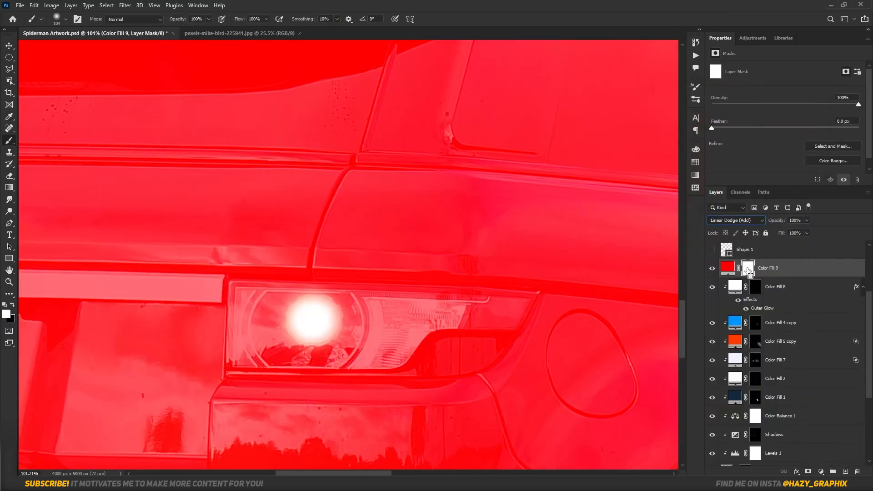
{"action": "key", "text": "ctrl+i"}
- Paint a soft red glow around the rear light through the red fill's mask with the brush flow at 5%
{"action": "left_click", "coordinate": [314, 317]}
{"action": "key", "text": "ctrl+z"}
{"action": "left_click", "coordinate": [254, 19]}
{"action": "type", "text": "5"}
{"action": "key", "text": "Return"}
{"action": "left_click", "coordinate": [317, 323]}
{"action": "scroll", "coordinate": [316, 322], "scroll_direction": "down", "scroll_amount": 5}
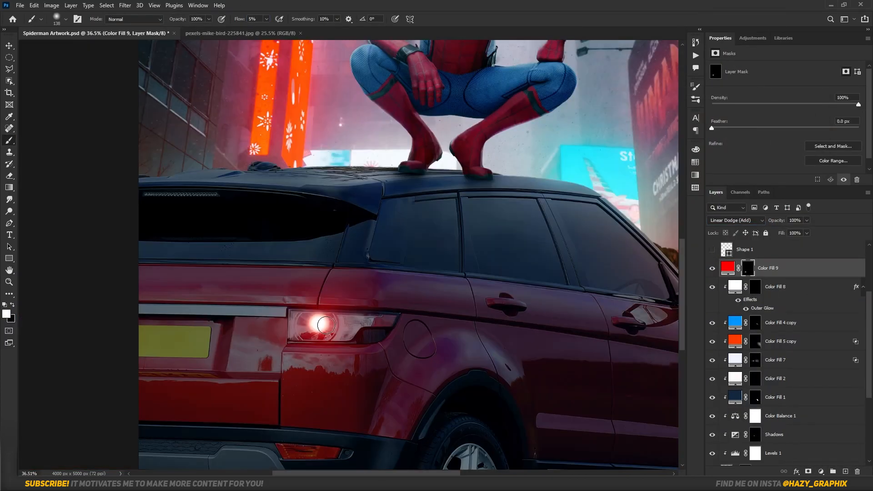
{"action": "scroll", "coordinate": [313, 323], "scroll_direction": "up", "scroll_amount": 3}
{"action": "scroll", "coordinate": [298, 335], "scroll_direction": "down", "scroll_amount": 6}
{"action": "scroll", "coordinate": [313, 327], "scroll_direction": "down", "scroll_amount": 4}
- Readjust the Outer Glow effect on the white rear-light fill layer
{"action": "left_click_drag", "start_coordinate": [431, 265], "coordinate": [417, 290]}
{"action": "scroll", "coordinate": [314, 334], "scroll_direction": "up", "scroll_amount": 1}
{"action": "double_click", "coordinate": [762, 308]}
{"action": "left_click", "coordinate": [320, 364], "text": "ctrl"}
{"action": "left_click_drag", "start_coordinate": [614, 229], "coordinate": [617, 234]}
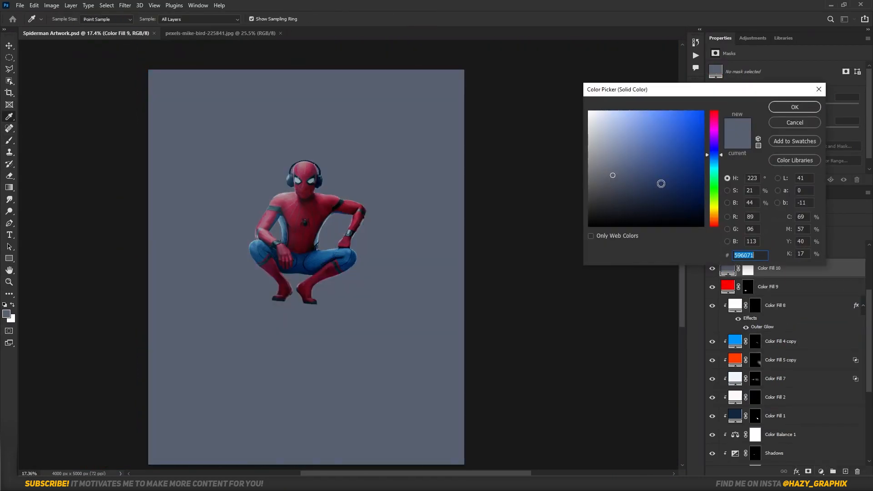
- Add a dark slate-blue color fill with a black mask and paint fog across the car's lower part with a cloud brush
{"action": "left_click", "coordinate": [626, 192]}
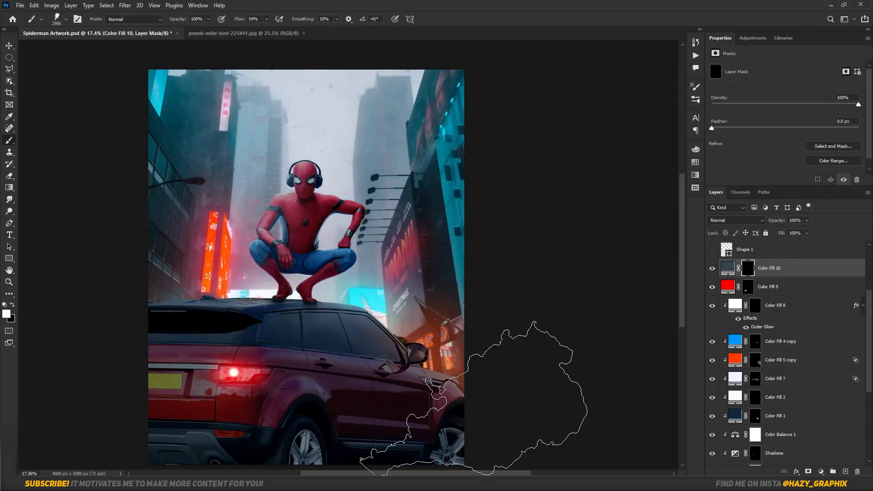
{"action": "left_click_drag", "start_coordinate": [473, 400], "coordinate": [473, 343]}
{"action": "left_click", "coordinate": [411, 414]}
{"action": "left_click", "coordinate": [114, 359]}
{"action": "left_click", "coordinate": [146, 425]}
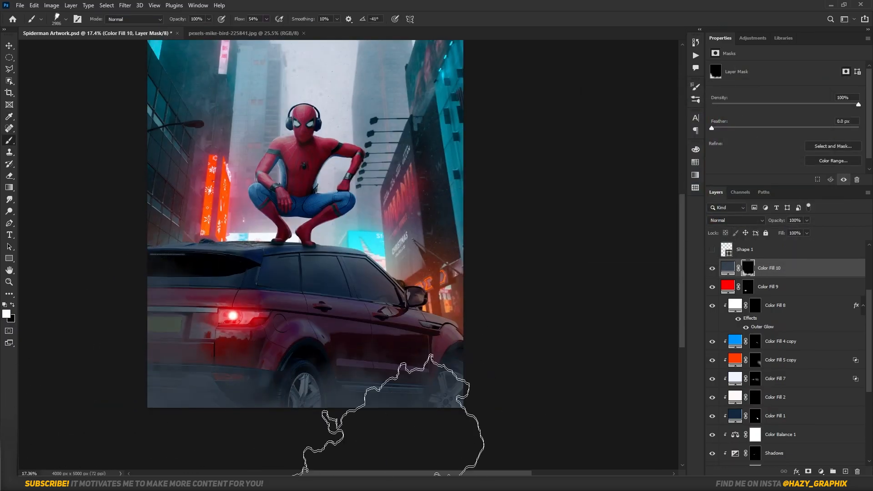
{"action": "left_click", "coordinate": [342, 459]}
{"action": "left_click_drag", "start_coordinate": [391, 325], "coordinate": [386, 362]}
{"action": "mouse_move", "coordinate": [300, 444]}
{"action": "left_mouse_down"}
{"action": "mouse_move", "coordinate": [294, 429]}
{"action": "mouse_move", "coordinate": [294, 452]}
{"action": "left_mouse_up"}
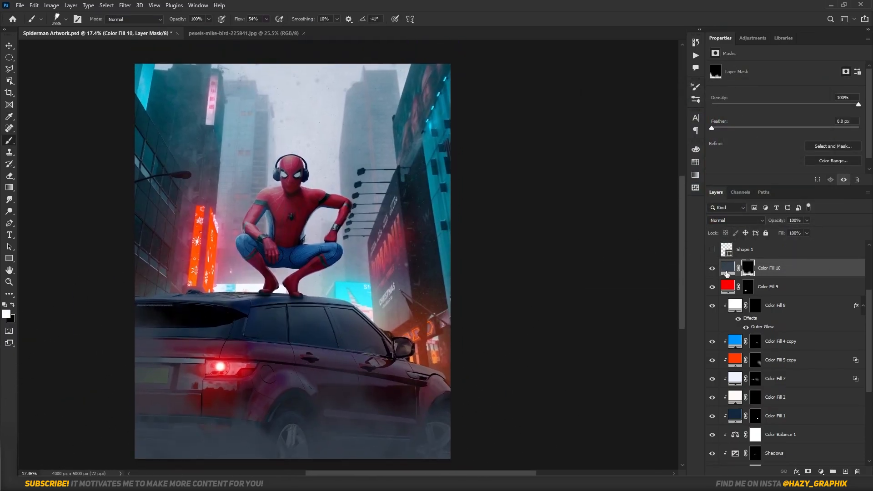
- Set the fog fill's color to #273641 and build up more fog around the car's wheels and lower body
{"action": "double_click", "coordinate": [727, 267]}
{"action": "left_click", "coordinate": [636, 194]}
{"action": "left_click_drag", "start_coordinate": [717, 158], "coordinate": [717, 160]}
{"action": "left_click_drag", "start_coordinate": [633, 189], "coordinate": [635, 198]}
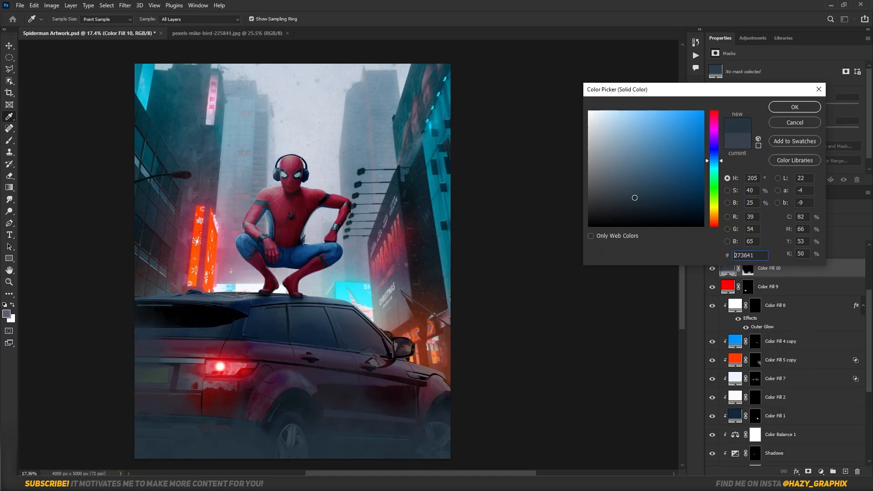
{"action": "key", "text": "Return"}
{"action": "scroll", "coordinate": [291, 261], "scroll_direction": "down", "scroll_amount": 2}
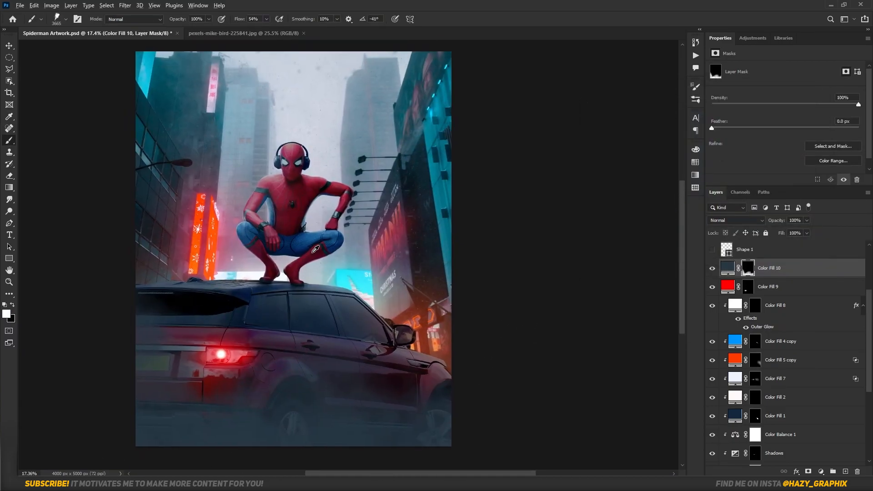
{"action": "scroll", "coordinate": [291, 262], "scroll_direction": "up", "scroll_amount": 2}
- Remove the coffee cup's black background with the Magic Wand and scale the cup down onto the car roof beside Spider-Man
{"action": "key", "text": "shift+w"}
{"action": "left_click", "coordinate": [391, 281]}
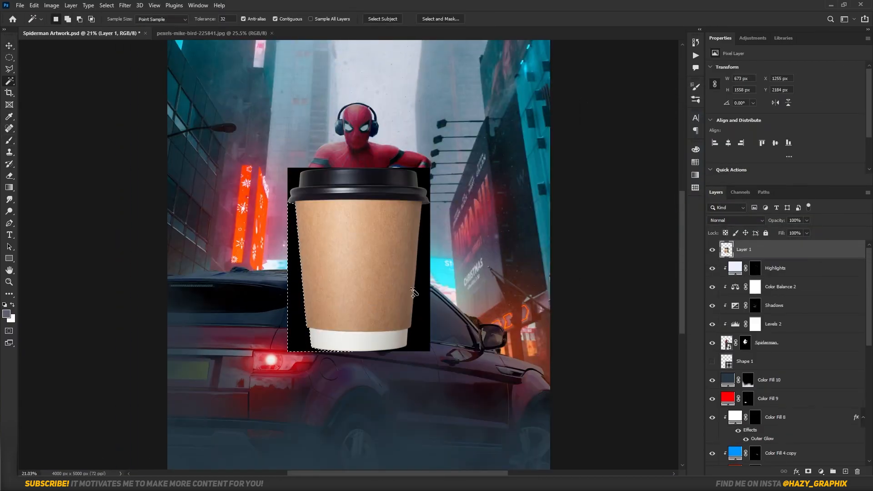
{"action": "key", "text": "Delete"}
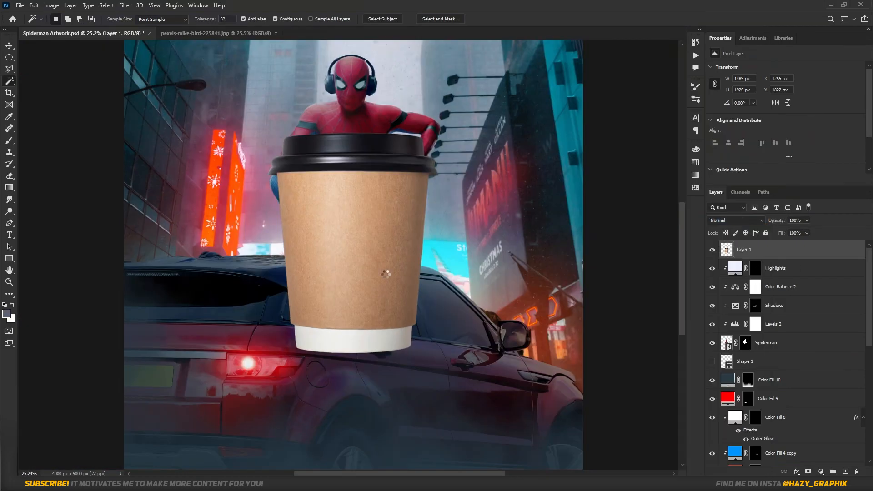
{"action": "key", "text": "ctrl+t"}
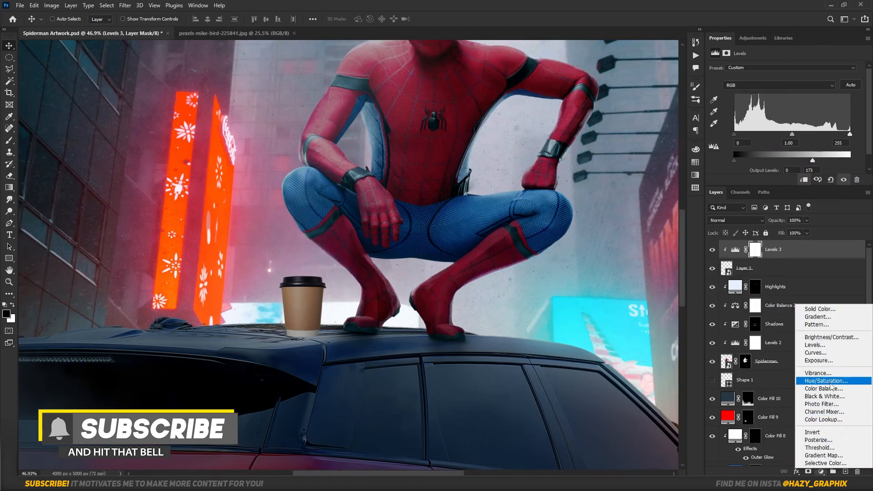
- Add Color Balance and -16.54 Exposure adjustments clipped to the cup and paint its shading through the inverted Exposure mask
{"action": "left_click", "coordinate": [800, 397]}
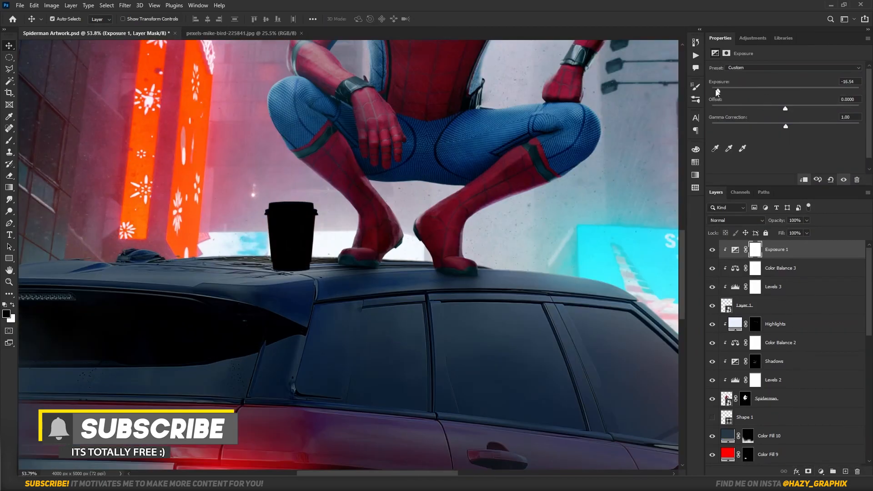
{"action": "key", "text": "ctrl+i"}
{"action": "key", "text": "b"}
{"action": "key", "text": "x"}
{"action": "scroll", "coordinate": [293, 245], "scroll_direction": "up", "scroll_amount": 14}
{"action": "left_click_drag", "start_coordinate": [350, 291], "coordinate": [259, 376]}
{"action": "key", "text": "x"}
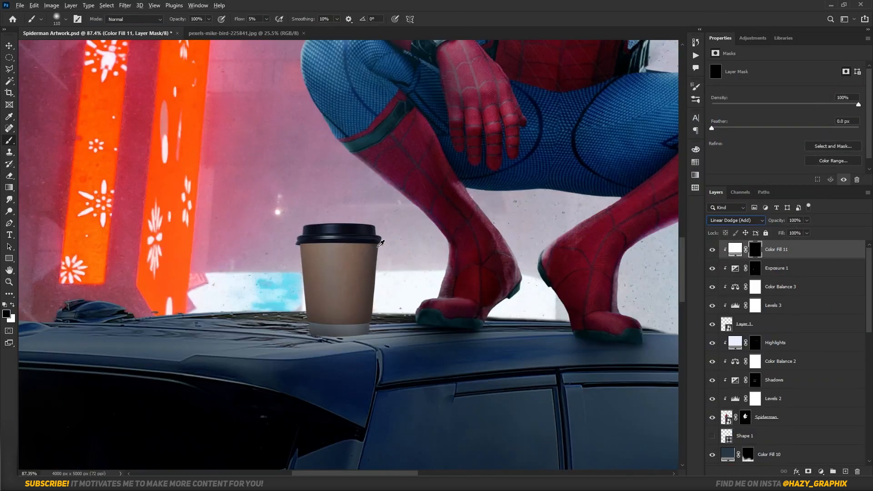
- Paint highlights on the cup's edges through the mask of its white Linear Dodge (Add) color fill
{"action": "key", "text": "x"}
{"action": "scroll", "coordinate": [380, 243], "scroll_direction": "up", "scroll_amount": 8}
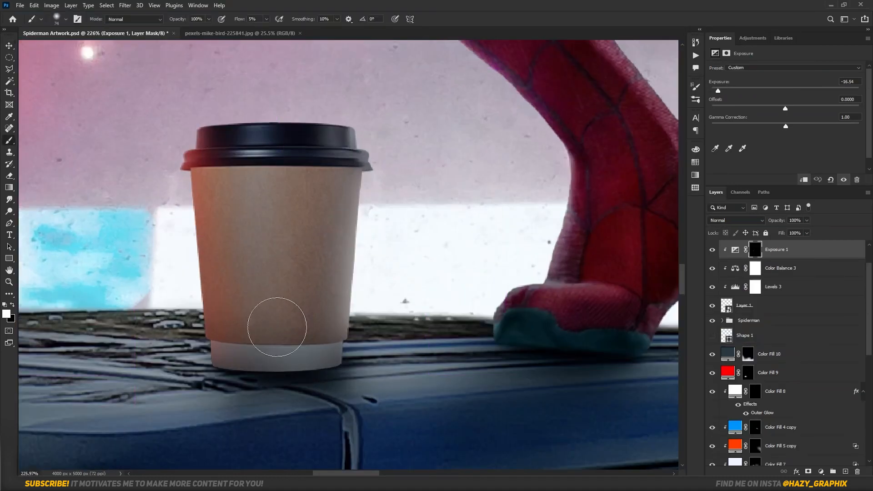
- Duplicate the car's Shadows adjustment and transform the copy into place as a contact shadow beneath the cup
{"action": "scroll", "coordinate": [285, 320], "scroll_direction": "down", "scroll_amount": 4}
{"action": "scroll", "coordinate": [286, 248], "scroll_direction": "down", "scroll_amount": 5}
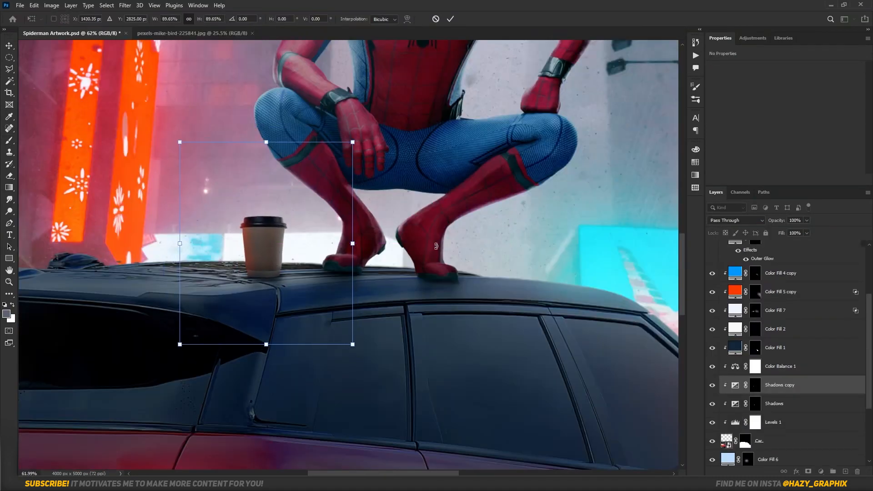
{"action": "scroll", "coordinate": [271, 275], "scroll_direction": "down", "scroll_amount": 5}
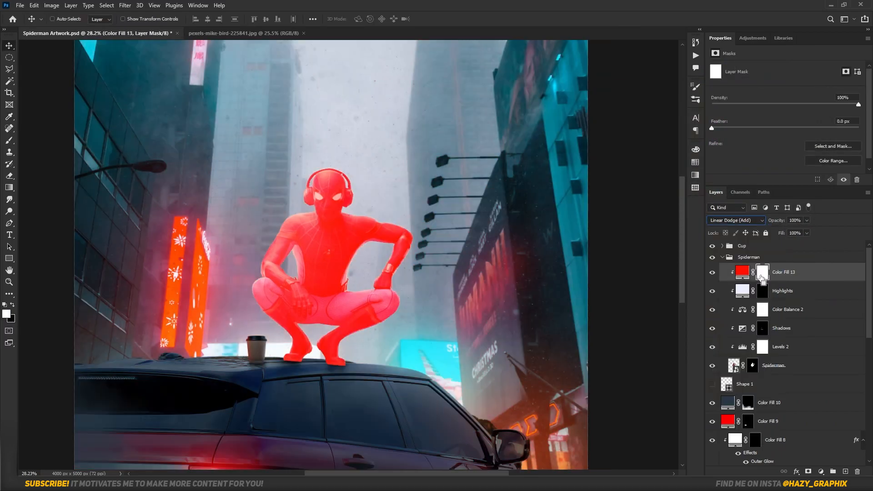
- Invert the mask of the red Linear Dodge (Add) fill clipped to Spider-Man and paint red rim light along his shoulder and armband
{"action": "key", "text": "ctrl+i"}
{"action": "key", "text": "b"}
{"action": "scroll", "coordinate": [290, 244], "scroll_direction": "up", "scroll_amount": 5}
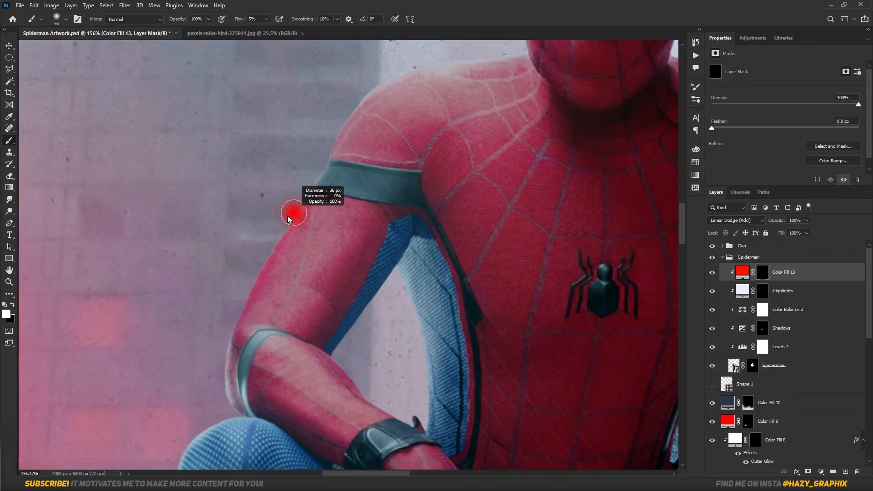
{"action": "left_click_drag", "start_coordinate": [424, 77], "coordinate": [435, 124]}
{"action": "scroll", "coordinate": [434, 125], "scroll_direction": "up", "scroll_amount": 4}
{"action": "left_click_drag", "start_coordinate": [506, 89], "coordinate": [439, 191]}
{"action": "left_click_drag", "start_coordinate": [433, 221], "coordinate": [429, 216]}
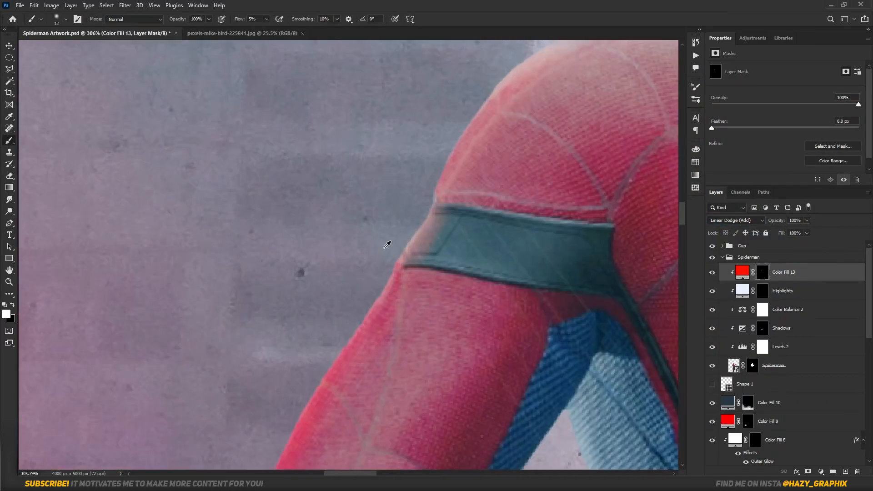
- Continue the red rim light along Spider-Man's forearm and knee facing the orange signs, reducing the brush to 17 px at the knee
{"action": "scroll", "coordinate": [353, 372], "scroll_direction": "down", "scroll_amount": 4}
{"action": "left_click_drag", "start_coordinate": [273, 391], "coordinate": [250, 296]}
{"action": "scroll", "coordinate": [228, 390], "scroll_direction": "up", "scroll_amount": 2}
{"action": "left_click_drag", "start_coordinate": [220, 389], "coordinate": [228, 389]}
{"action": "left_click_drag", "start_coordinate": [278, 453], "coordinate": [278, 202]}
{"action": "scroll", "coordinate": [279, 201], "scroll_direction": "up", "scroll_amount": 1}
{"action": "left_click_drag", "start_coordinate": [284, 147], "coordinate": [279, 147]}
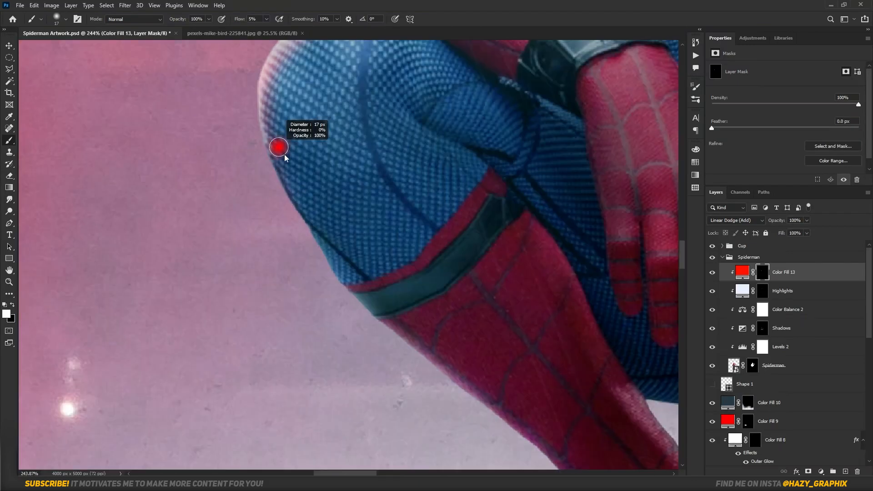
- Extend the red rim light down the edge of Spider-Man's lower leg above the cup
{"action": "scroll", "coordinate": [541, 440], "scroll_direction": "down", "scroll_amount": 1}
{"action": "mouse_move", "coordinate": [541, 440]}
{"action": "left_mouse_down"}
{"action": "mouse_move", "coordinate": [423, 374]}
{"action": "mouse_move", "coordinate": [331, 238]}
{"action": "left_mouse_up"}
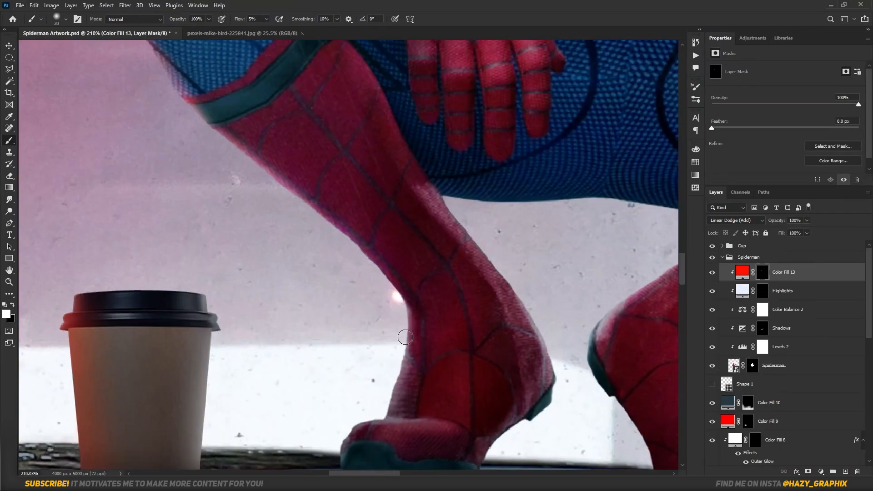
{"action": "left_click_drag", "start_coordinate": [399, 312], "coordinate": [414, 241]}
{"action": "scroll", "coordinate": [399, 302], "scroll_direction": "down", "scroll_amount": 7}
{"action": "mouse_move", "coordinate": [298, 142]}
{"action": "left_mouse_down"}
{"action": "mouse_move", "coordinate": [341, 142]}
{"action": "mouse_move", "coordinate": [311, 318]}
{"action": "left_mouse_up"}
{"action": "scroll", "coordinate": [311, 318], "scroll_direction": "up", "scroll_amount": 5}
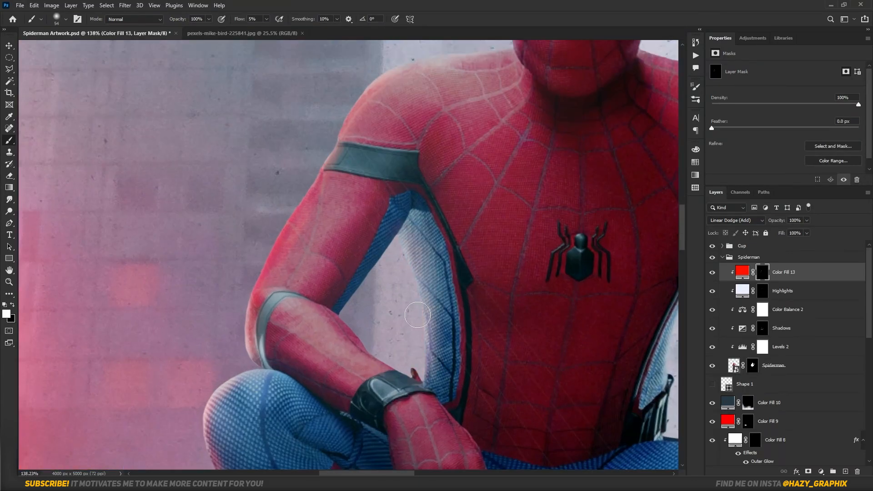
- Build up the red rim light along the outer edge of Spider-Man's upper arm and touch up the knee below
{"action": "left_click_drag", "start_coordinate": [318, 182], "coordinate": [261, 284]}
{"action": "key", "text": "x"}
{"action": "scroll", "coordinate": [293, 227], "scroll_direction": "down", "scroll_amount": 1}
{"action": "key", "text": "x"}
{"action": "scroll", "coordinate": [392, 259], "scroll_direction": "up", "scroll_amount": 3}
{"action": "scroll", "coordinate": [392, 259], "scroll_direction": "down", "scroll_amount": 7}
{"action": "scroll", "coordinate": [335, 337], "scroll_direction": "up", "scroll_amount": 4}
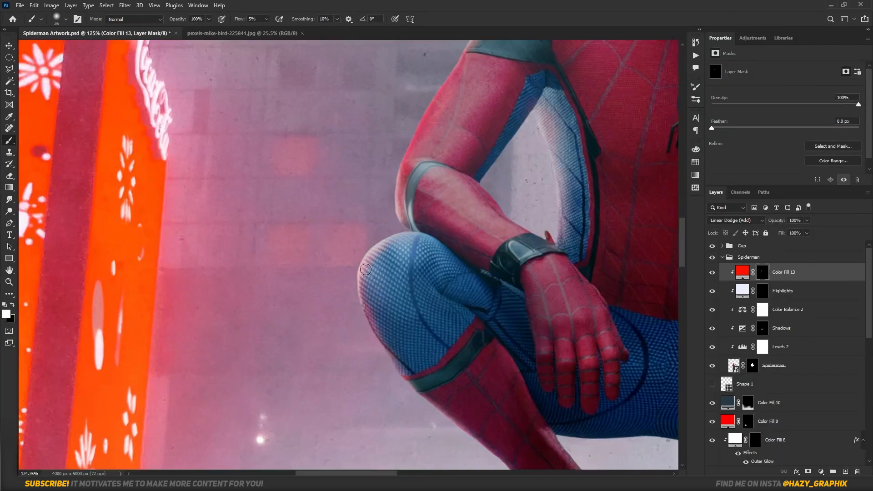
{"action": "scroll", "coordinate": [295, 150], "scroll_direction": "down", "scroll_amount": 4}
- Add a bright blue Linear Dodge (Add) solid color fill clipped to Spider-Man and invert its mask to hide it
{"action": "left_click", "coordinate": [821, 472]}
{"action": "left_click", "coordinate": [793, 309]}
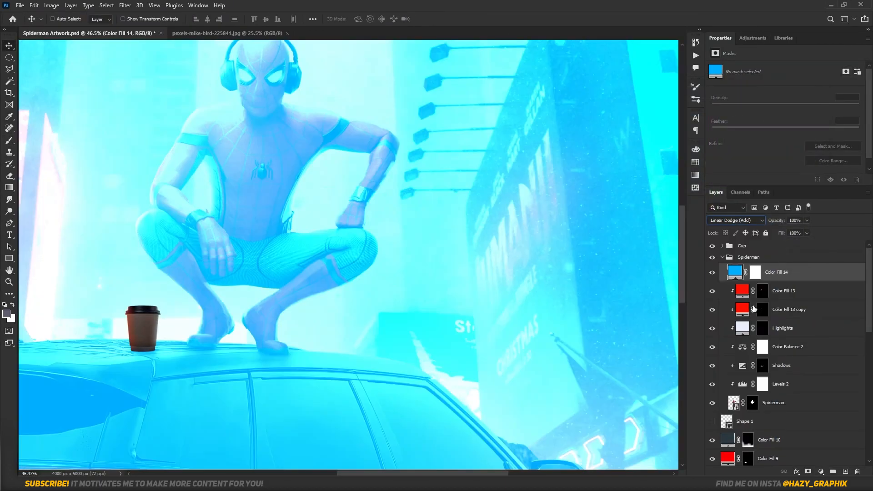
{"action": "key", "text": "ctrl+alt+g"}
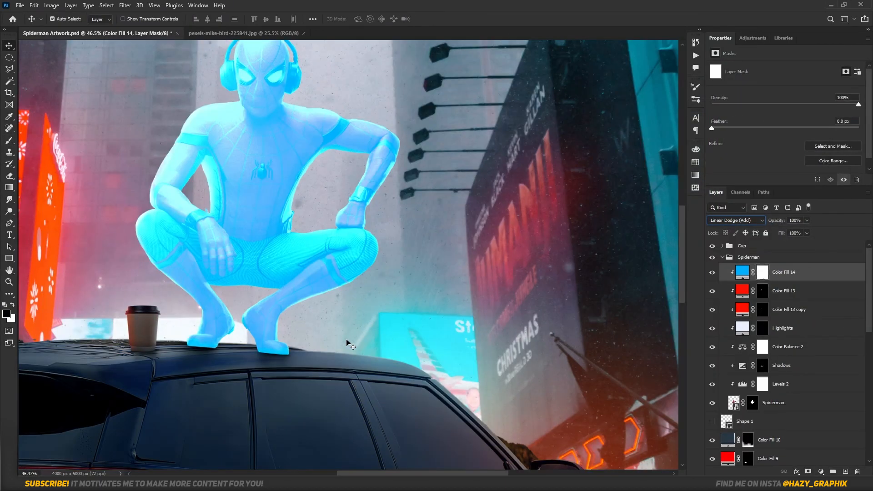
{"action": "key", "text": "ctrl+i"}
- Paint soft blue rim light at 5% flow along the lower leg and knee facing the cyan sign
{"action": "key", "text": "b"}
{"action": "scroll", "coordinate": [373, 287], "scroll_direction": "up", "scroll_amount": 4}
{"action": "left_click_drag", "start_coordinate": [373, 288], "coordinate": [401, 231]}
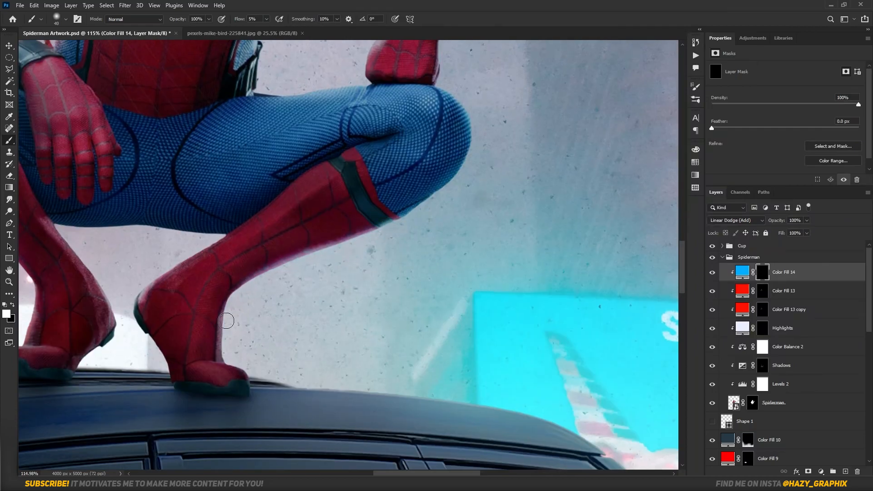
{"action": "scroll", "coordinate": [441, 93], "scroll_direction": "down", "scroll_amount": 5}
{"action": "scroll", "coordinate": [428, 206], "scroll_direction": "up", "scroll_amount": 7}
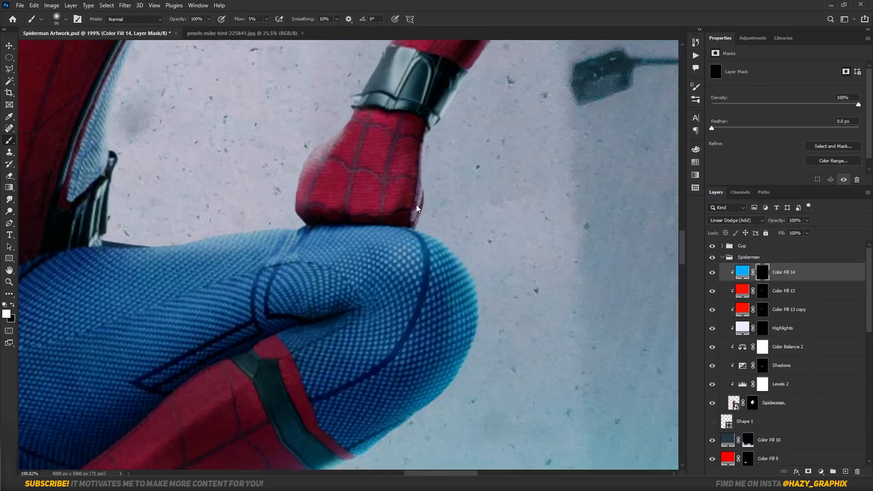
- Paint blue rim light along the bent arm, wrist and torso edge, and refine the knee edge with a smaller brush
{"action": "scroll", "coordinate": [387, 250], "scroll_direction": "down", "scroll_amount": 5}
{"action": "scroll", "coordinate": [290, 159], "scroll_direction": "up", "scroll_amount": 6}
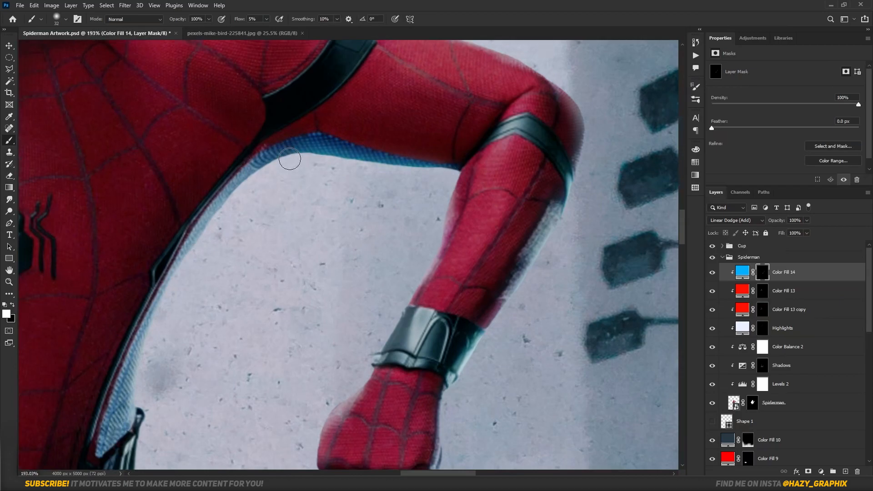
{"action": "left_click_drag", "start_coordinate": [314, 394], "coordinate": [403, 162]}
{"action": "scroll", "coordinate": [410, 271], "scroll_direction": "down", "scroll_amount": 5}
{"action": "scroll", "coordinate": [439, 284], "scroll_direction": "up", "scroll_amount": 6}
{"action": "left_click_drag", "start_coordinate": [472, 312], "coordinate": [496, 228]}
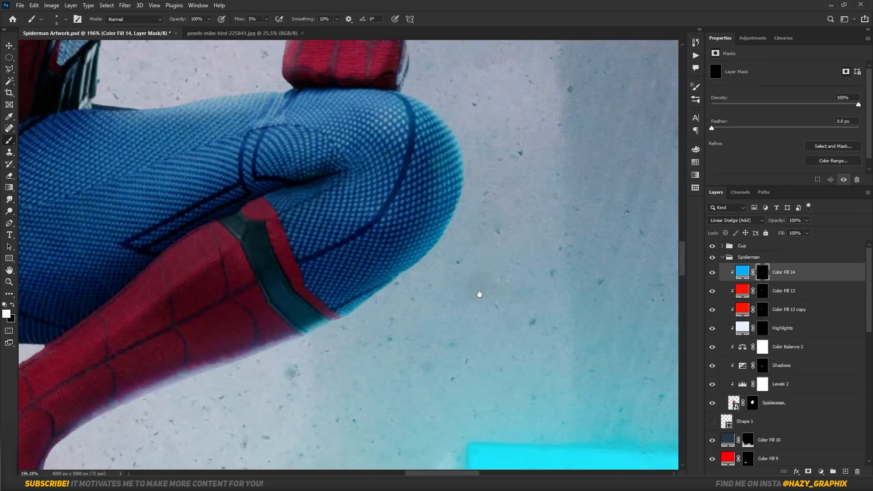
{"action": "scroll", "coordinate": [338, 314], "scroll_direction": "down", "scroll_amount": 8}
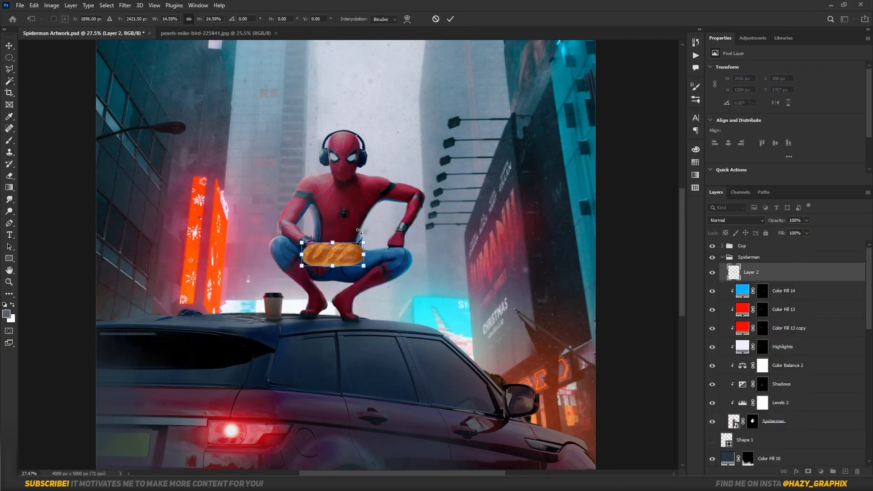
- Scale and tilt the bread loaf to fit Spider-Man's hanging hand and hide it with a black layer mask
{"action": "scroll", "coordinate": [318, 247], "scroll_direction": "up", "scroll_amount": 6}
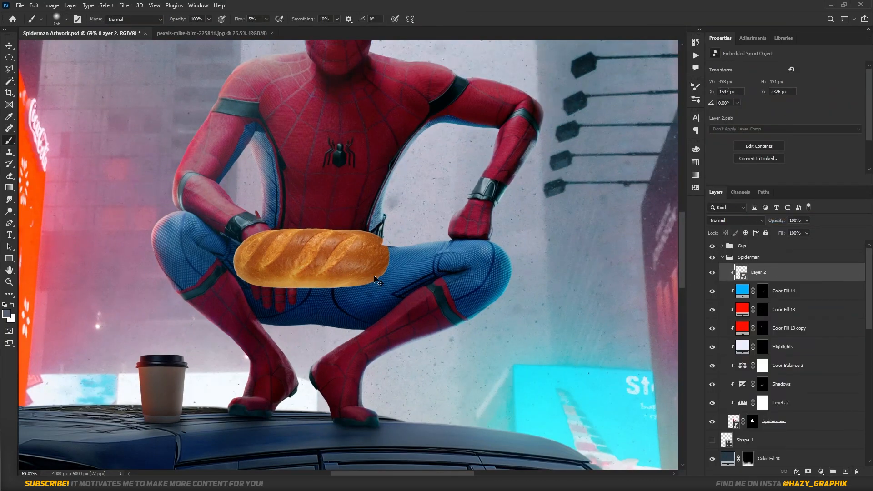
{"action": "key", "text": "ctrl+t"}
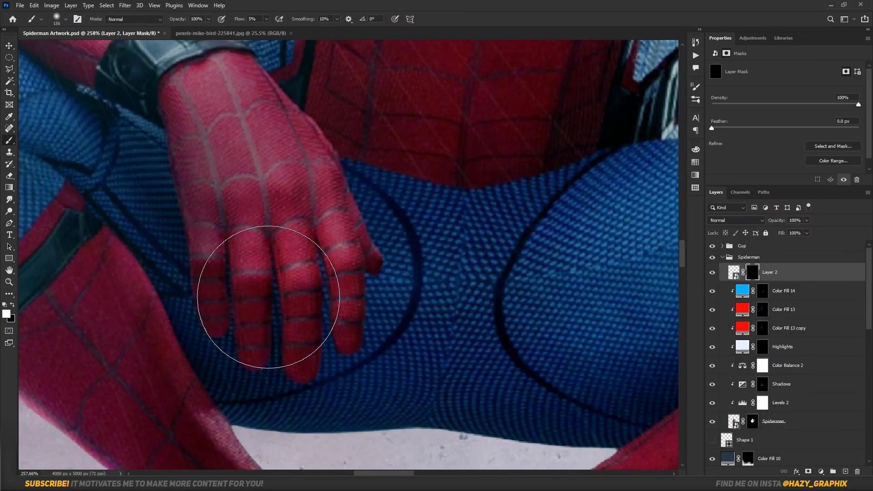
- Reveal the bread at 100% brush flow along the outline of the little finger by painting white on its mask
{"action": "scroll", "coordinate": [180, 257], "scroll_direction": "up", "scroll_amount": 3}
{"action": "scroll", "coordinate": [180, 257], "scroll_direction": "up", "scroll_amount": 2}
{"action": "right_click", "coordinate": [199, 277], "text": "alt"}
{"action": "scroll", "coordinate": [286, 187], "scroll_direction": "down", "scroll_amount": 4}
{"action": "left_click_drag", "start_coordinate": [227, 236], "coordinate": [226, 187]}
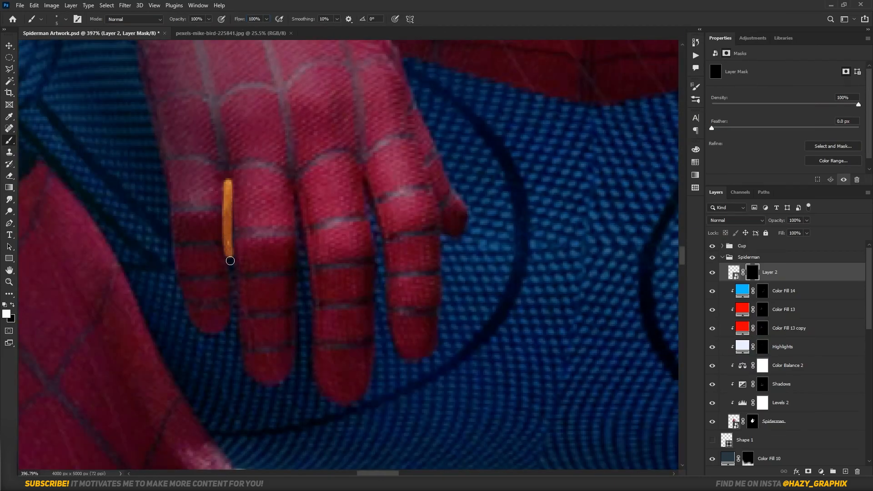
{"action": "left_click_drag", "start_coordinate": [232, 293], "coordinate": [235, 349]}
{"action": "scroll", "coordinate": [241, 355], "scroll_direction": "up", "scroll_amount": 1}
{"action": "mouse_move", "coordinate": [223, 317]}
{"action": "left_mouse_down"}
{"action": "mouse_move", "coordinate": [204, 321]}
{"action": "mouse_move", "coordinate": [160, 302]}
{"action": "left_mouse_up"}
{"action": "scroll", "coordinate": [154, 255], "scroll_direction": "up", "scroll_amount": 1}
{"action": "key", "text": "bracketright"}
{"action": "left_click_drag", "start_coordinate": [145, 151], "coordinate": [157, 257]}
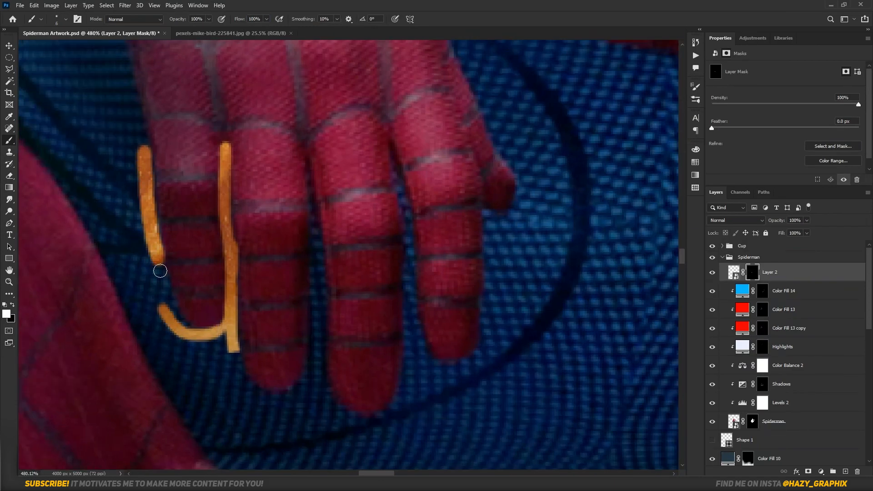
- Reveal the whole end of the bread beyond the little finger using a larger brush on the mask
{"action": "left_click_drag", "start_coordinate": [137, 138], "coordinate": [87, 212]}
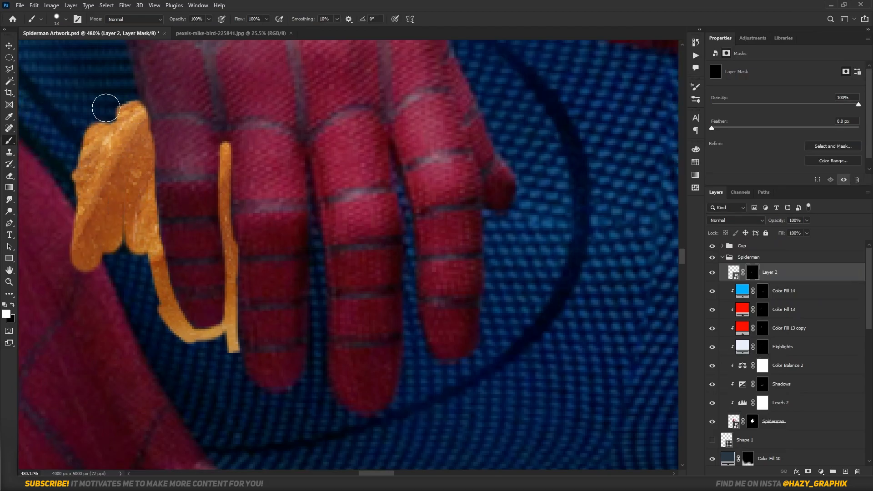
{"action": "scroll", "coordinate": [83, 205], "scroll_direction": "down", "scroll_amount": 4}
{"action": "right_click", "coordinate": [77, 214], "text": "alt"}
{"action": "left_click_drag", "start_coordinate": [87, 172], "coordinate": [70, 233]}
{"action": "left_click_drag", "start_coordinate": [95, 271], "coordinate": [157, 280]}
{"action": "scroll", "coordinate": [145, 282], "scroll_direction": "up", "scroll_amount": 5}
{"action": "right_click", "coordinate": [169, 250], "text": "alt"}
{"action": "scroll", "coordinate": [175, 291], "scroll_direction": "down", "scroll_amount": 3}
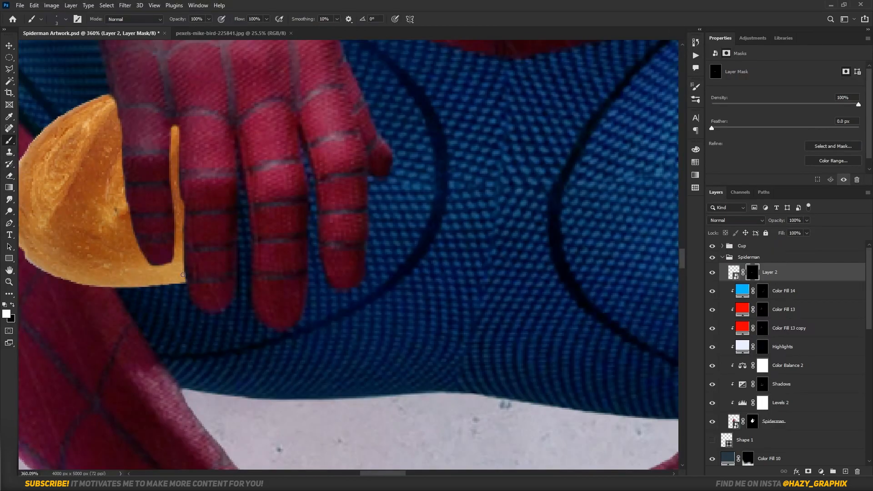
- Reveal narrow strips of bread between the middle fingers and clean up the tops of the gaps
{"action": "left_click_drag", "start_coordinate": [180, 136], "coordinate": [148, 124]}
{"action": "key", "text": "x"}
{"action": "left_click_drag", "start_coordinate": [146, 113], "coordinate": [149, 128]}
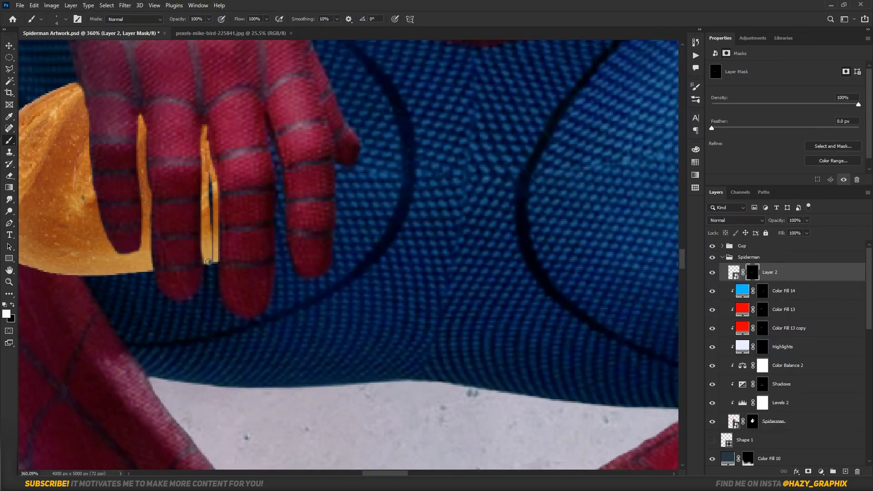
{"action": "left_click_drag", "start_coordinate": [205, 121], "coordinate": [207, 141]}
{"action": "scroll", "coordinate": [245, 130], "scroll_direction": "up", "scroll_amount": 1}
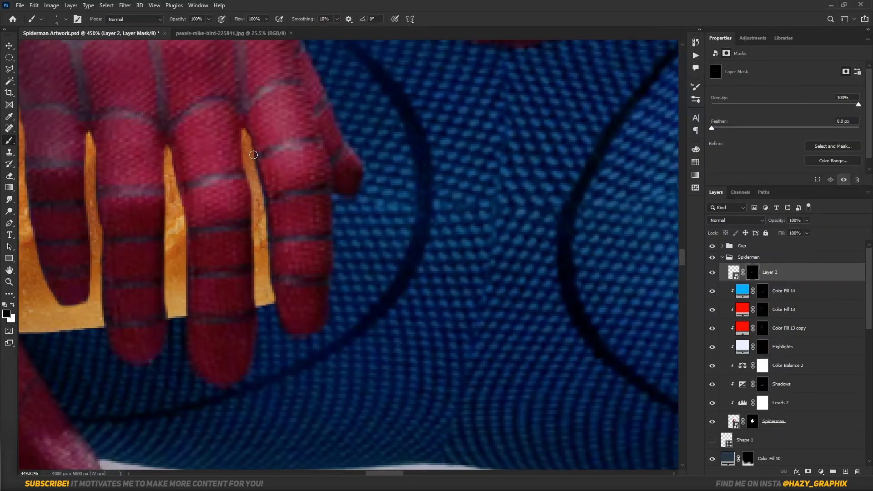
- Reveal the bread along the index finger, undoing the stroke over the thumb, and unmask the rest of the loaf
{"action": "scroll", "coordinate": [344, 187], "scroll_direction": "up", "scroll_amount": 1}
{"action": "left_click_drag", "start_coordinate": [350, 246], "coordinate": [299, 119]}
{"action": "key", "text": "x"}
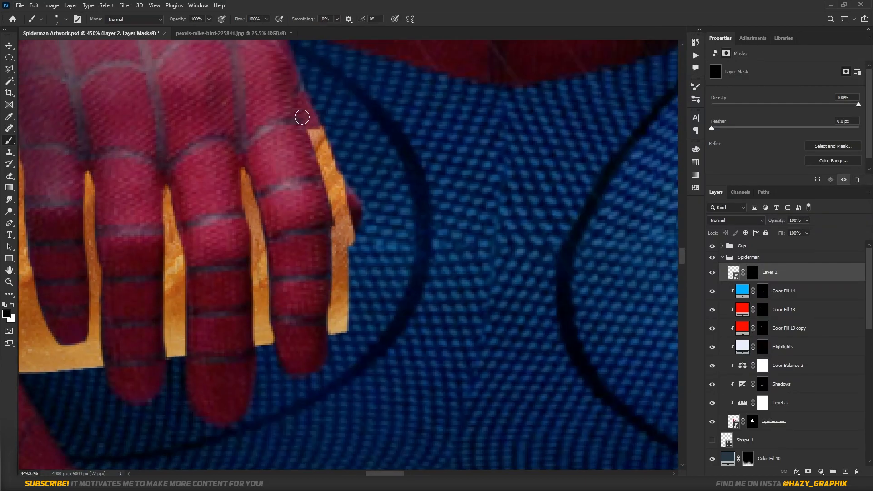
{"action": "key", "text": "ctrl+z"}
{"action": "mouse_move", "coordinate": [362, 286]}
{"action": "left_mouse_down"}
{"action": "mouse_move", "coordinate": [355, 100]}
{"action": "mouse_move", "coordinate": [333, 84]}
{"action": "left_mouse_up"}
{"action": "scroll", "coordinate": [401, 258], "scroll_direction": "down", "scroll_amount": 2}
{"action": "mouse_move", "coordinate": [385, 152]}
{"action": "left_mouse_down"}
{"action": "mouse_move", "coordinate": [420, 288]}
{"action": "mouse_move", "coordinate": [405, 171]}
{"action": "left_mouse_up"}
{"action": "right_click", "coordinate": [405, 170], "text": "alt"}
{"action": "left_click_drag", "start_coordinate": [428, 168], "coordinate": [488, 322]}
{"action": "left_click_drag", "start_coordinate": [439, 273], "coordinate": [421, 277]}
- Clean up the bread mask where the loaf's upper edge meets the index finger
{"action": "scroll", "coordinate": [336, 247], "scroll_direction": "up", "scroll_amount": 2}
{"action": "key", "text": "x"}
{"action": "right_click", "coordinate": [362, 112], "text": "alt"}
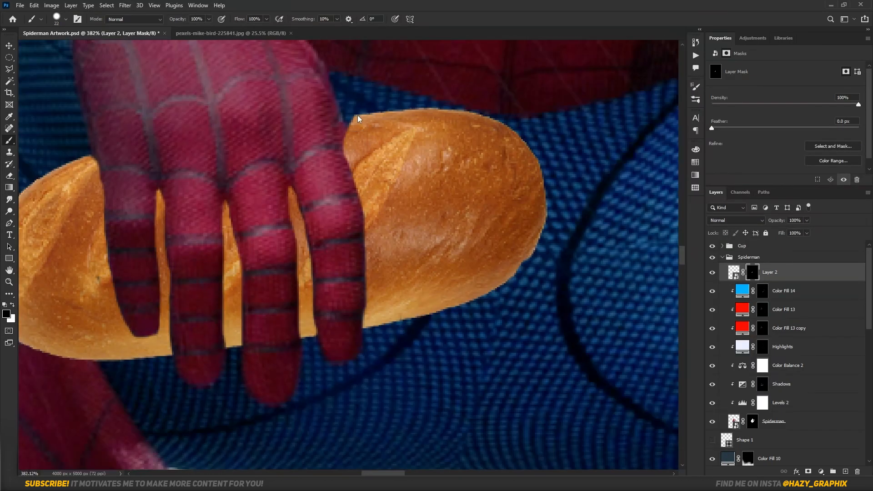
{"action": "left_click", "coordinate": [349, 119]}
{"action": "scroll", "coordinate": [352, 159], "scroll_direction": "down", "scroll_amount": 10}
{"action": "scroll", "coordinate": [308, 253], "scroll_direction": "up", "scroll_amount": 5}
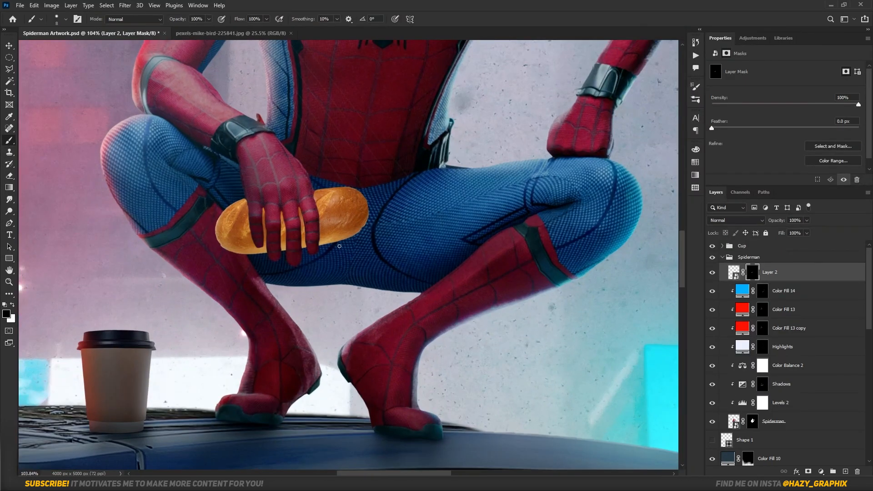
{"action": "scroll", "coordinate": [325, 197], "scroll_direction": "up", "scroll_amount": 7}
{"action": "key", "text": "x"}
{"action": "key", "text": "x"}
{"action": "left_click_drag", "start_coordinate": [344, 161], "coordinate": [319, 163]}
- Clip a Levels adjustment to the bread and darken it by lowering the white output level to 180
{"action": "scroll", "coordinate": [290, 298], "scroll_direction": "down", "scroll_amount": 11}
{"action": "left_click", "coordinate": [820, 471]}
{"action": "left_click", "coordinate": [823, 354]}
{"action": "left_click", "coordinate": [821, 471]}
{"action": "left_click", "coordinate": [819, 346]}
{"action": "left_click_drag", "start_coordinate": [849, 161], "coordinate": [816, 162]}
{"action": "scroll", "coordinate": [282, 191], "scroll_direction": "down", "scroll_amount": 4}
- Free-transform the bread layer slightly to refine its fit in Spider-Man's hand
{"action": "scroll", "coordinate": [286, 200], "scroll_direction": "up", "scroll_amount": 12}
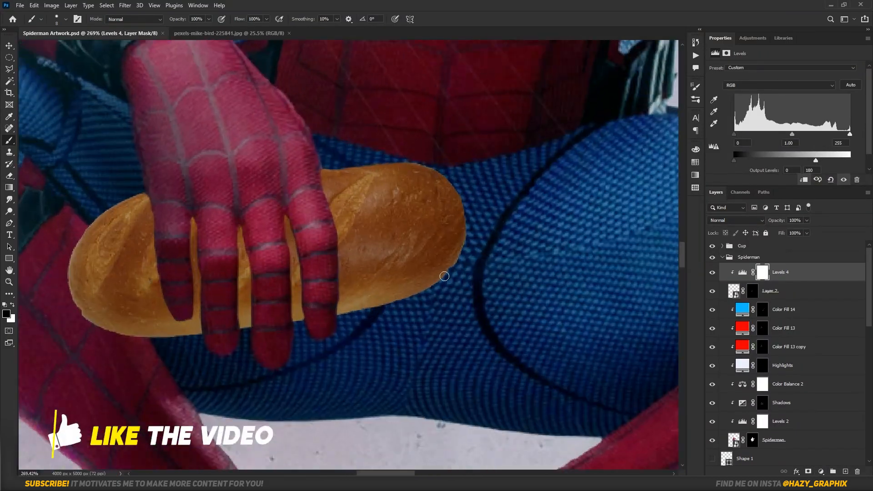
{"action": "left_click", "coordinate": [734, 291]}
{"action": "key", "text": "v"}
{"action": "key", "text": "ctrl+t"}
{"action": "mouse_move", "coordinate": [471, 226]}
{"action": "left_mouse_down"}
{"action": "mouse_move", "coordinate": [408, 239]}
{"action": "mouse_move", "coordinate": [461, 220]}
{"action": "left_mouse_up"}
{"action": "key", "text": "Return"}
- Clip an Exposure adjustment to the bread, set its exposure to -20.00 and invert its mask
{"action": "scroll", "coordinate": [400, 241], "scroll_direction": "down", "scroll_amount": 5}
{"action": "scroll", "coordinate": [273, 221], "scroll_direction": "down", "scroll_amount": 9}
{"action": "scroll", "coordinate": [272, 218], "scroll_direction": "up", "scroll_amount": 13}
{"action": "left_click", "coordinate": [790, 272]}
{"action": "left_click", "coordinate": [820, 472]}
{"action": "left_click", "coordinate": [823, 362]}
{"action": "left_click", "coordinate": [803, 180]}
{"action": "left_click_drag", "start_coordinate": [785, 91], "coordinate": [710, 91]}
{"action": "key", "text": "ctrl+i"}
- Paint finger shadows onto the bread through the Exposure mask with a soft white brush at 5% flow
{"action": "key", "text": "b"}
{"action": "key", "text": "x"}
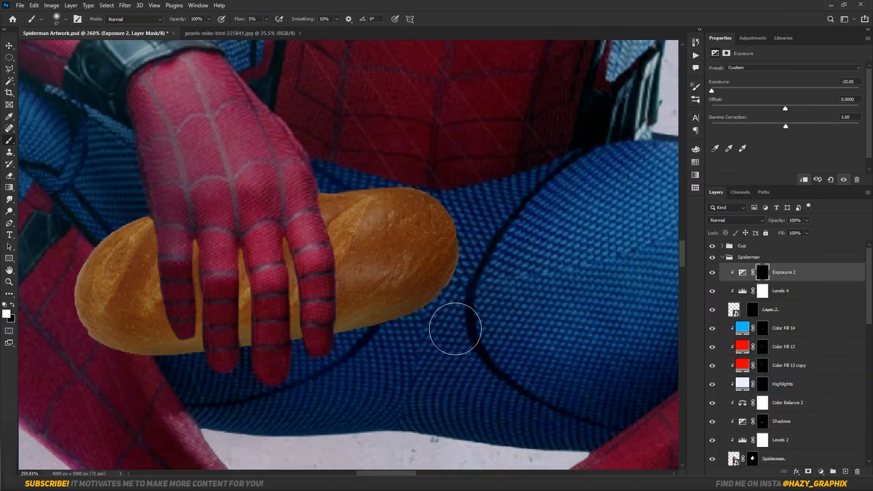
{"action": "scroll", "coordinate": [129, 325], "scroll_direction": "up", "scroll_amount": 3}
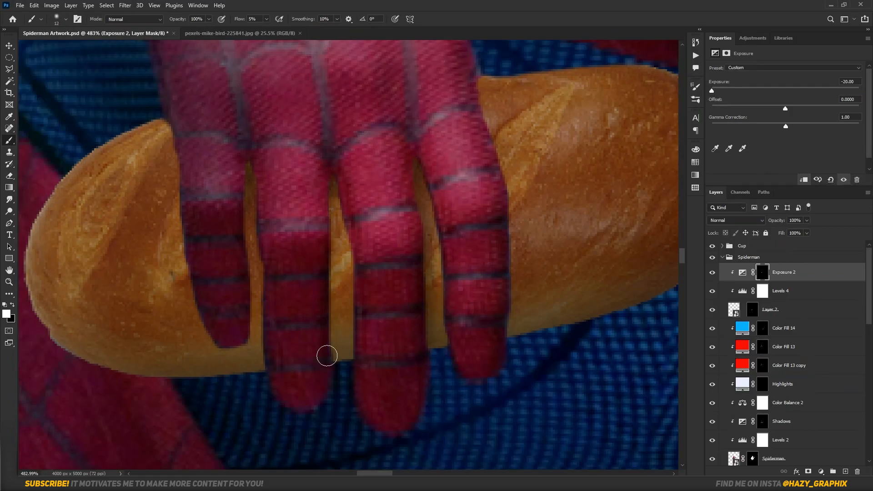
{"action": "key", "text": "bracketright"}
{"action": "key", "text": "bracketright"}
{"action": "scroll", "coordinate": [389, 339], "scroll_direction": "down", "scroll_amount": 3}
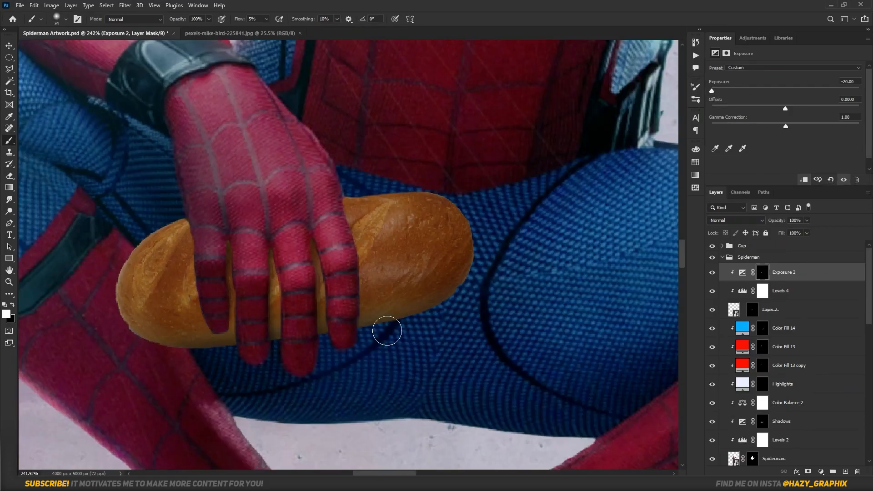
- Trim the outline of the bread's end beside the little finger by painting black at 100% flow on its mask
{"action": "left_click", "coordinate": [752, 310]}
{"action": "scroll", "coordinate": [254, 236], "scroll_direction": "up", "scroll_amount": 3}
{"action": "left_click_drag", "start_coordinate": [236, 20], "coordinate": [286, 21]}
{"action": "key", "text": "x"}
{"action": "scroll", "coordinate": [297, 179], "scroll_direction": "up", "scroll_amount": 1}
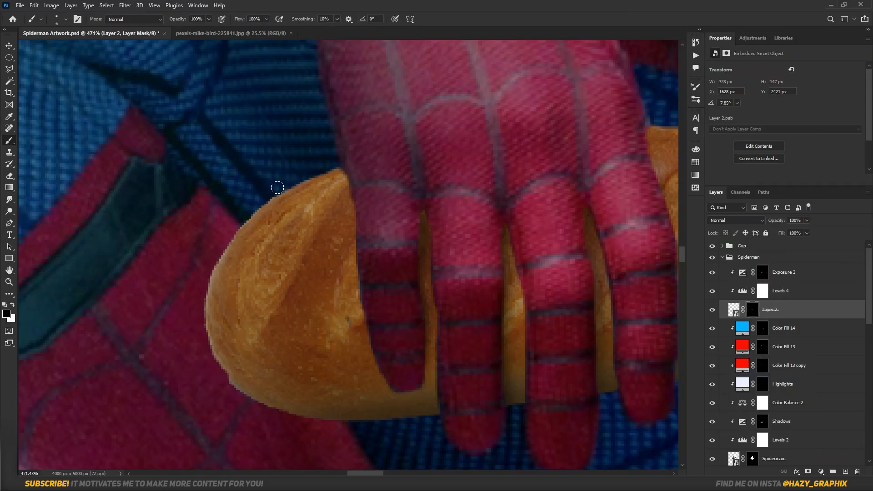
{"action": "left_click_drag", "start_coordinate": [289, 182], "coordinate": [197, 272]}
{"action": "left_click_drag", "start_coordinate": [272, 193], "coordinate": [290, 160]}
{"action": "left_click_drag", "start_coordinate": [242, 347], "coordinate": [443, 399]}
- Trim the bread's outline beyond the index finger with black on its mask and save the document
{"action": "left_click_drag", "start_coordinate": [627, 159], "coordinate": [182, 232]}
{"action": "left_click_drag", "start_coordinate": [378, 168], "coordinate": [405, 188]}
{"action": "scroll", "coordinate": [362, 176], "scroll_direction": "up", "scroll_amount": 2}
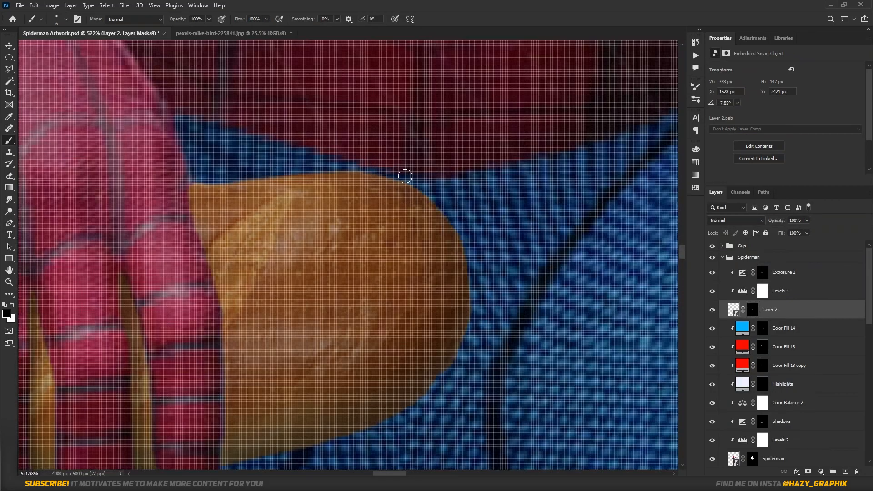
{"action": "scroll", "coordinate": [401, 173], "scroll_direction": "down", "scroll_amount": 3}
{"action": "scroll", "coordinate": [387, 338], "scroll_direction": "up", "scroll_amount": 5}
{"action": "left_click_drag", "start_coordinate": [438, 301], "coordinate": [514, 192]}
{"action": "scroll", "coordinate": [514, 193], "scroll_direction": "down", "scroll_amount": 12}
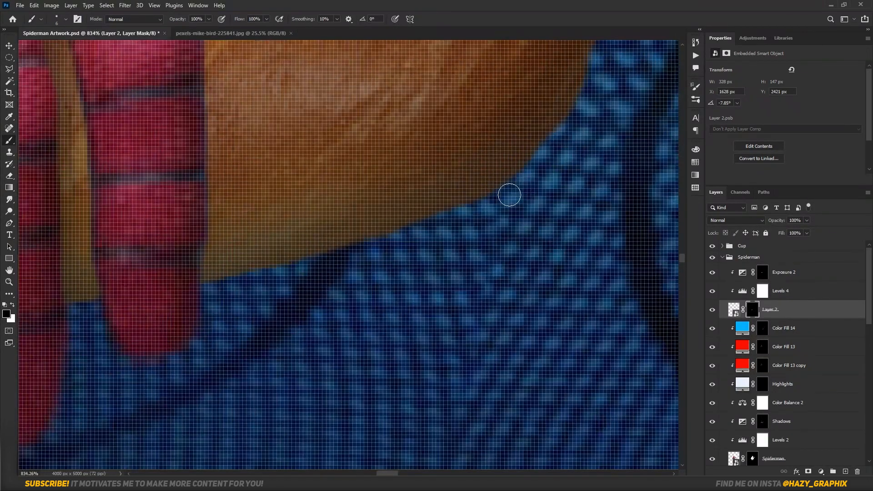
{"action": "key", "text": "ctrl+s"}
- Switch to a soft brush at 5% flow and deepen the bread's shadows on the Exposure mask
{"action": "left_click", "coordinate": [762, 272]}
{"action": "right_click", "coordinate": [229, 173]}
{"action": "left_click", "coordinate": [275, 250]}
{"action": "left_click_drag", "start_coordinate": [238, 19], "coordinate": [196, 19]}
{"action": "key", "text": "x"}
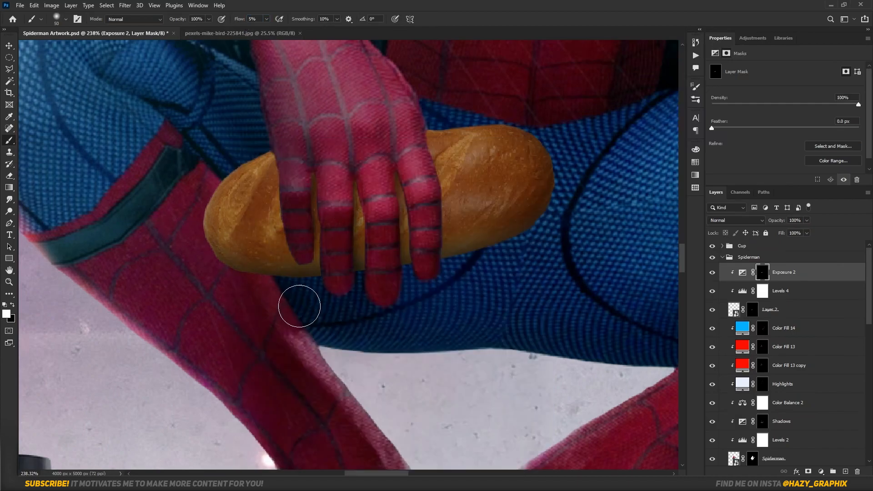
{"action": "scroll", "coordinate": [316, 231], "scroll_direction": "up", "scroll_amount": 3}
{"action": "left_click_drag", "start_coordinate": [368, 243], "coordinate": [337, 251]}
{"action": "scroll", "coordinate": [436, 171], "scroll_direction": "down", "scroll_amount": 8}
{"action": "left_click_drag", "start_coordinate": [464, 149], "coordinate": [497, 153]}
{"action": "scroll", "coordinate": [431, 249], "scroll_direction": "down", "scroll_amount": 7}
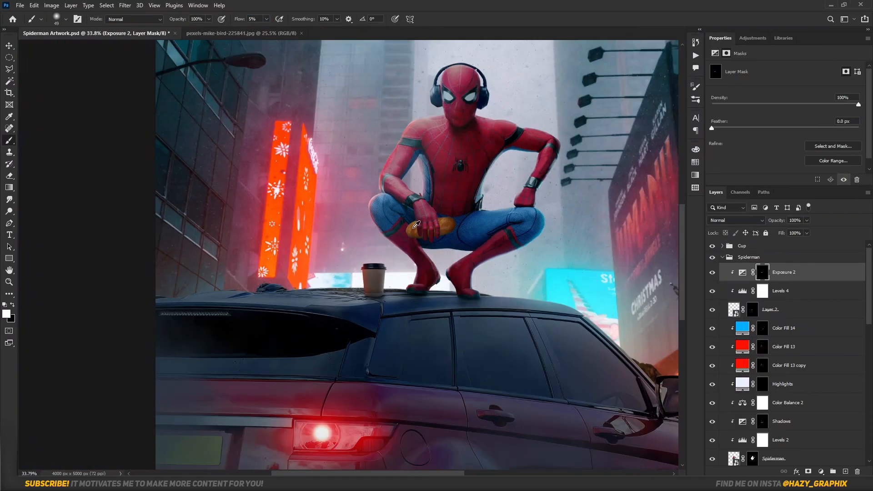
{"action": "scroll", "coordinate": [413, 227], "scroll_direction": "up", "scroll_amount": 8}
{"action": "left_click_drag", "start_coordinate": [444, 253], "coordinate": [370, 260]}
- Clip a Color Balance adjustment to the bread, set midtones Cyan-Red to -15, shift Yellow-Blue toward blue, and save
{"action": "left_click", "coordinate": [821, 471]}
{"action": "left_click", "coordinate": [836, 370]}
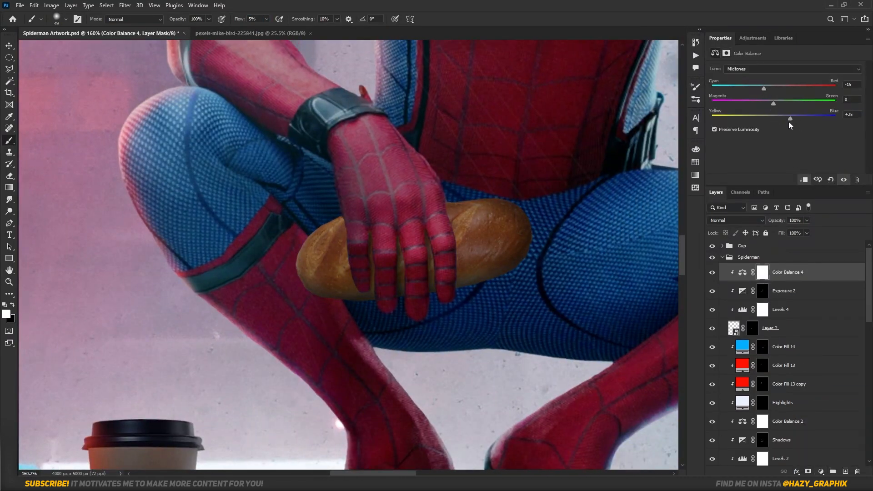
{"action": "left_click_drag", "start_coordinate": [789, 121], "coordinate": [792, 122]}
{"action": "scroll", "coordinate": [336, 216], "scroll_direction": "down", "scroll_amount": 8}
{"action": "key", "text": "ctrl+s"}
{"action": "scroll", "coordinate": [341, 225], "scroll_direction": "up", "scroll_amount": 6}
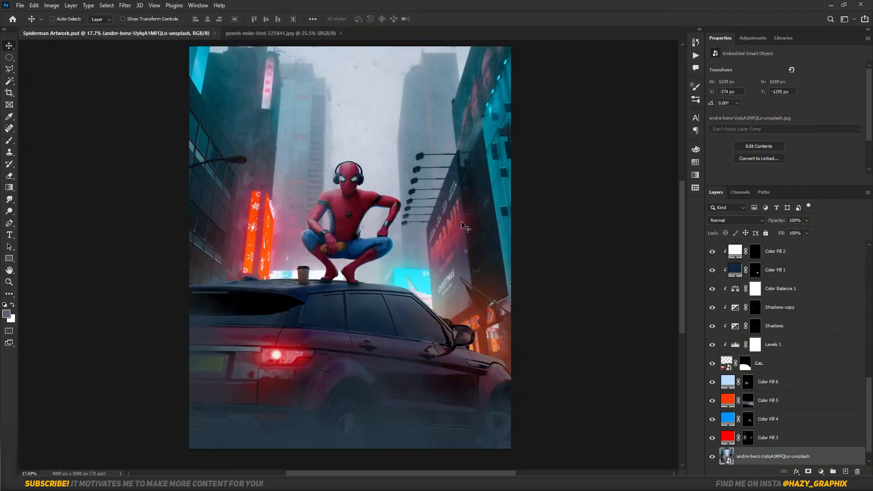
- Apply a Field Blur to the street background photo, slightly raising the blur amount
{"action": "left_click", "coordinate": [125, 5]}
{"action": "mouse_move", "coordinate": [191, 121]}
{"action": "left_click", "coordinate": [253, 122]}
{"action": "mouse_move", "coordinate": [806, 74]}
{"action": "left_mouse_down"}
{"action": "mouse_move", "coordinate": [826, 73]}
{"action": "mouse_move", "coordinate": [808, 75]}
{"action": "left_mouse_up"}
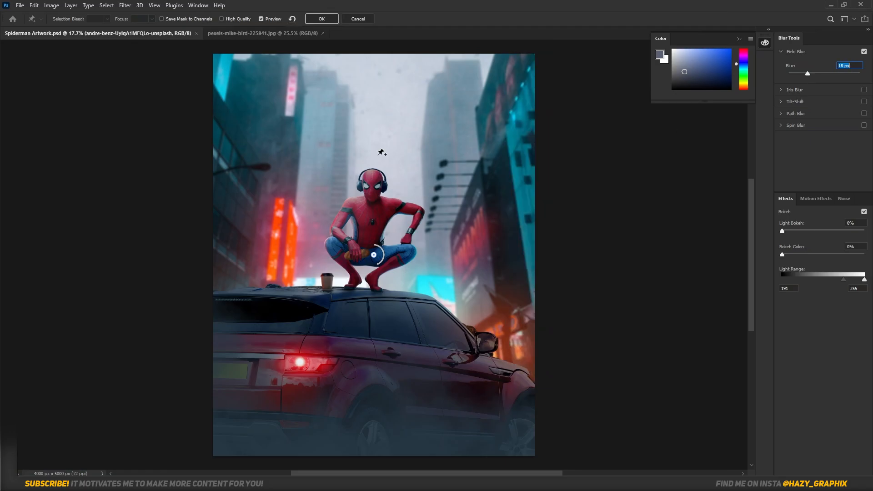
{"action": "left_click", "coordinate": [320, 18]}
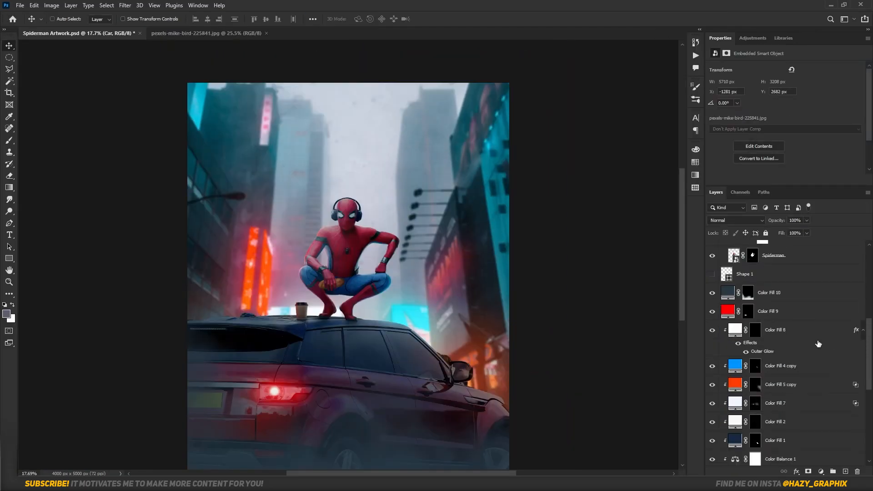
- Convert the grouped car layers to a smart object and apply a two-pin Field Blur toward the car's front
{"action": "right_click", "coordinate": [756, 330]}
{"action": "left_click", "coordinate": [773, 224]}
{"action": "left_click", "coordinate": [250, 130]}
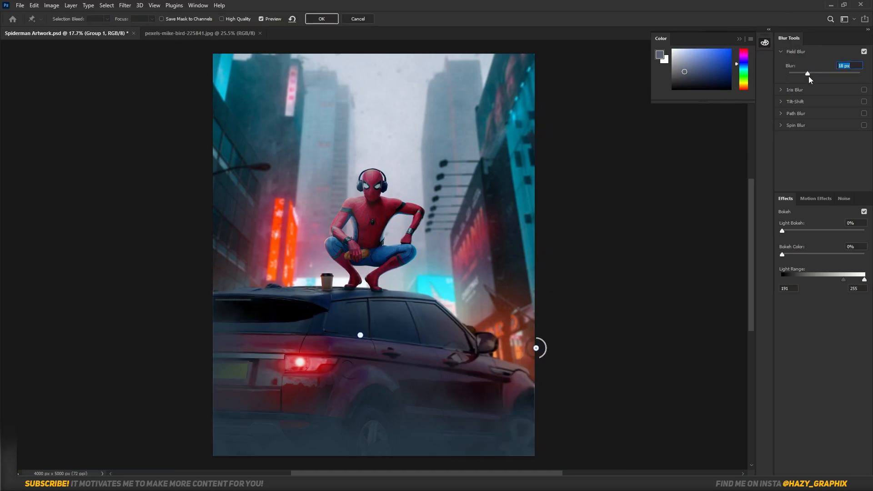
{"action": "left_click", "coordinate": [322, 18]}
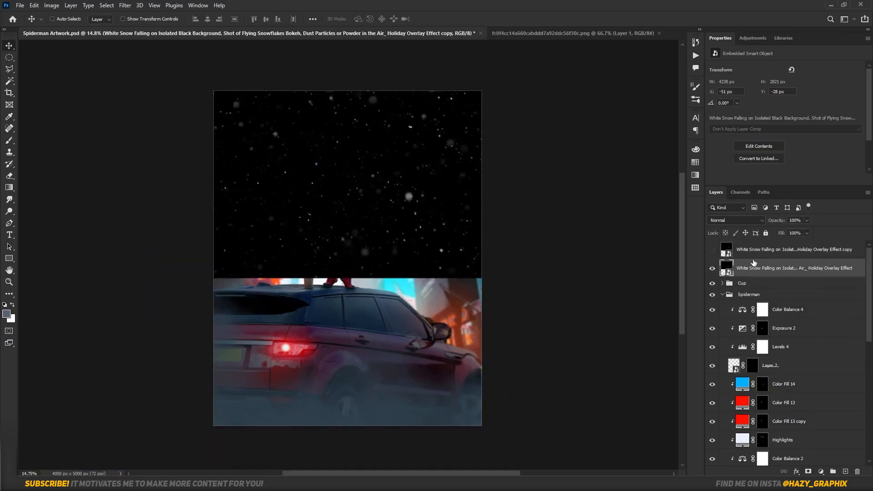
- Set the falling snow overlay's blend mode to Linear Dodge (Add)
{"action": "left_click", "coordinate": [773, 267]}
{"action": "left_click", "coordinate": [735, 220]}
{"action": "left_click", "coordinate": [723, 289]}
{"action": "scroll", "coordinate": [406, 279], "scroll_direction": "down", "scroll_amount": 1}
{"action": "scroll", "coordinate": [406, 279], "scroll_direction": "up", "scroll_amount": 1}
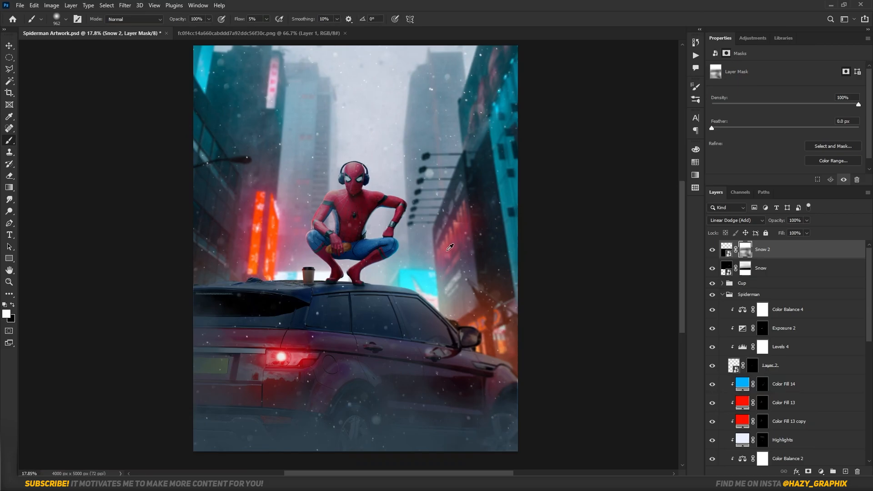
- Convert the merged artwork layer to a smart object and open Camera Raw, setting Highlights +6, Shadows -3, Blacks -3, Texture +34 and Clarity +22
{"action": "right_click", "coordinate": [785, 246]}
{"action": "left_click", "coordinate": [677, 170]}
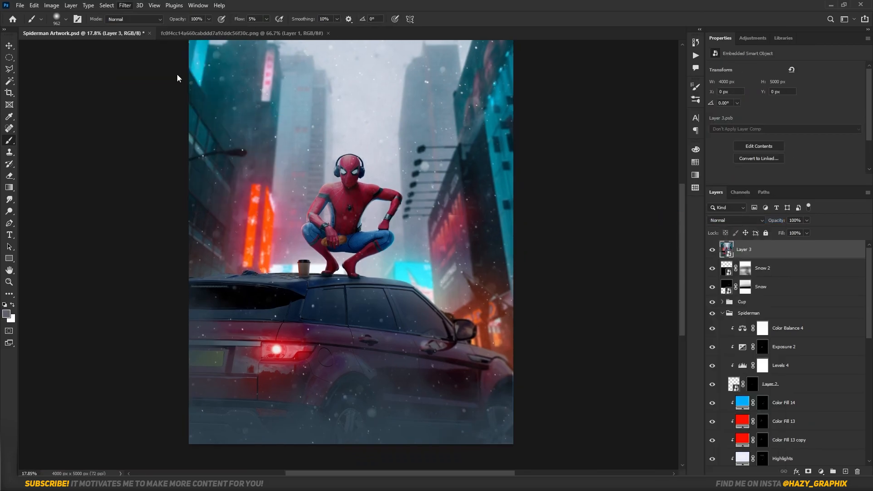
{"action": "key", "text": "ctrl+shift+a"}
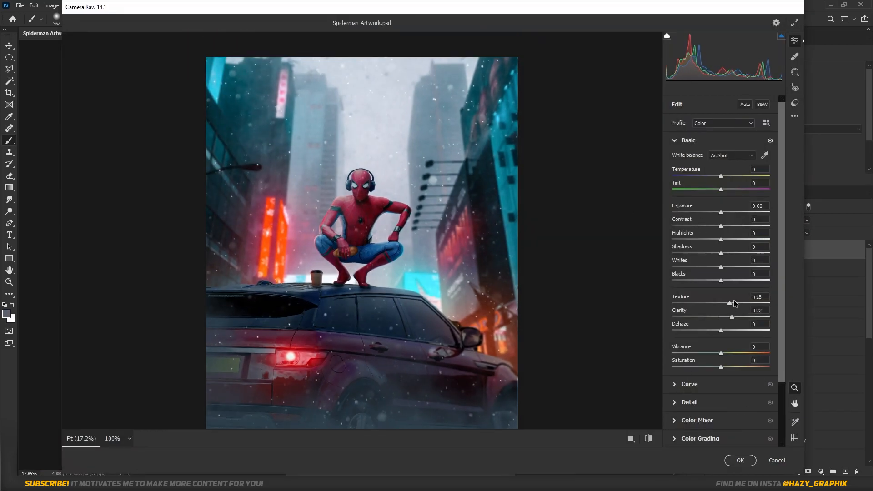
{"action": "left_click_drag", "start_coordinate": [733, 304], "coordinate": [737, 303]}
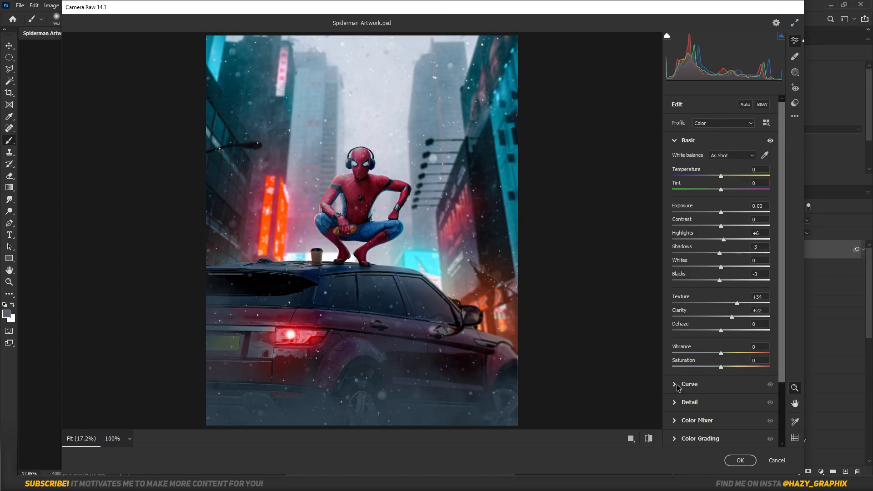
- Lift the black point and pull the shadows slightly down on the point curve, and set Sharpening to 9
{"action": "left_click", "coordinate": [678, 387]}
{"action": "left_click_drag", "start_coordinate": [747, 209], "coordinate": [744, 207]}
{"action": "key", "text": "ctrl+z"}
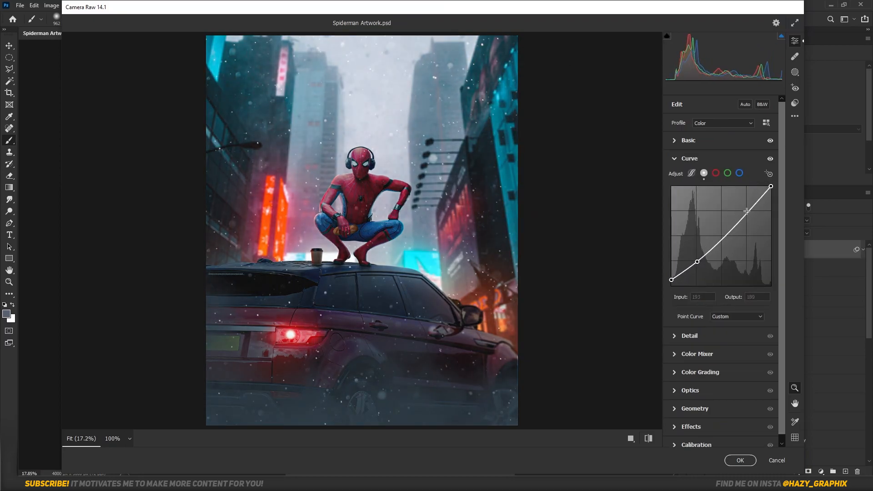
{"action": "left_click", "coordinate": [768, 160]}
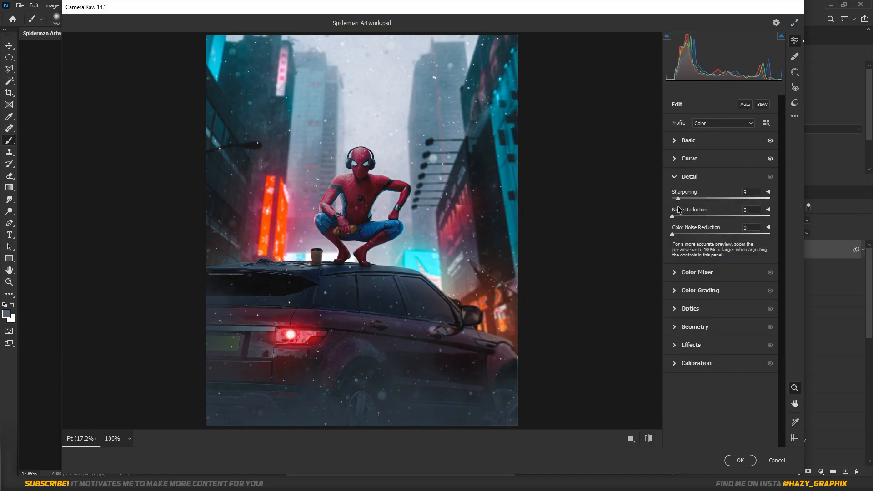
- Shift the Color Mixer hues to Oranges +13, Yellows +11, Greens -18 and Aquas -8
{"action": "left_click", "coordinate": [678, 272]}
{"action": "mouse_move", "coordinate": [720, 247]}
{"action": "left_mouse_down"}
{"action": "mouse_move", "coordinate": [677, 261]}
{"action": "mouse_move", "coordinate": [721, 248]}
{"action": "left_mouse_up"}
{"action": "mouse_move", "coordinate": [721, 260]}
{"action": "left_mouse_down"}
{"action": "mouse_move", "coordinate": [568, 265]}
{"action": "mouse_move", "coordinate": [725, 276]}
{"action": "left_mouse_up"}
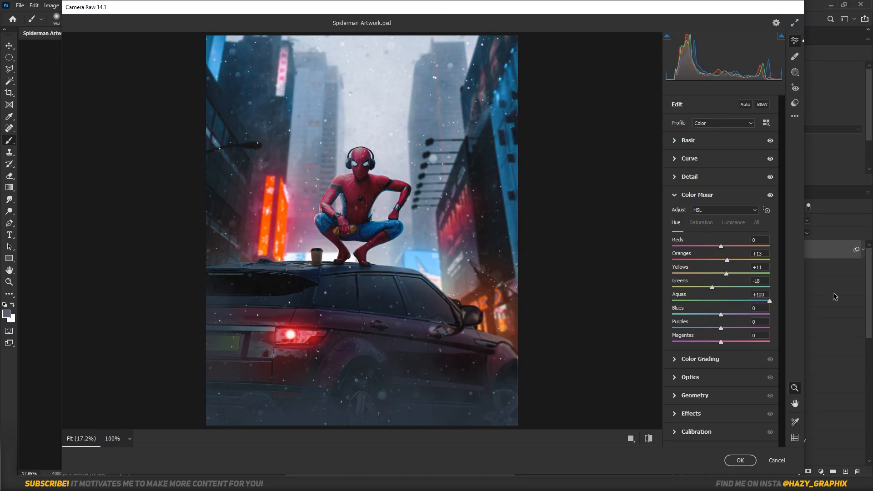
{"action": "left_click_drag", "start_coordinate": [720, 314], "coordinate": [768, 318]}
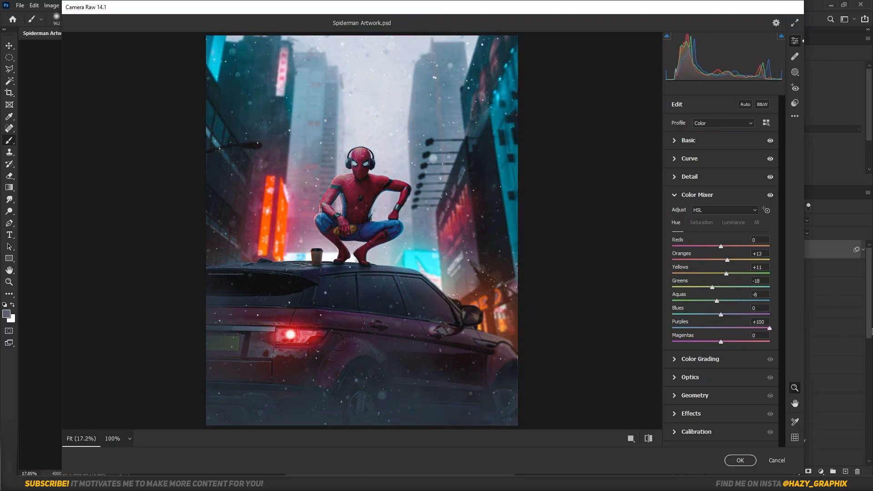
- Apply color grading to the image and add effects with Vignetting -15 and Grain 20, checking the grain close up on Spider-Man
{"action": "left_click", "coordinate": [687, 358]}
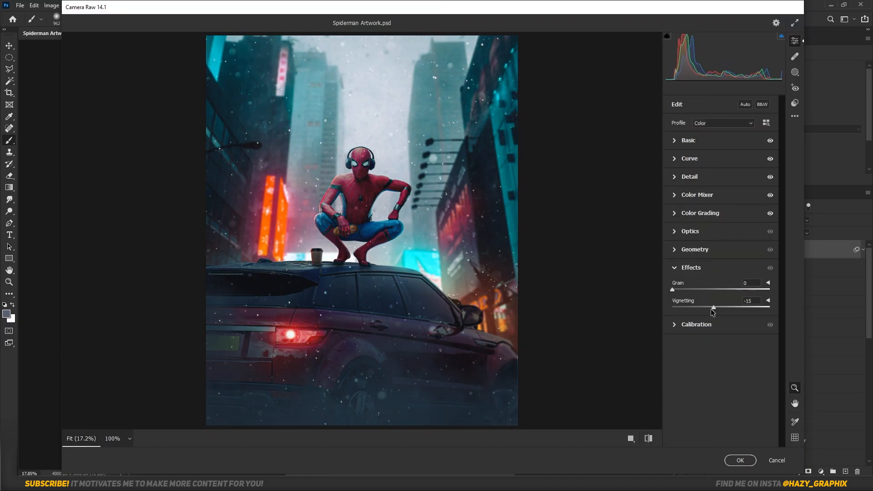
{"action": "left_click", "coordinate": [401, 215], "text": "alt"}
{"action": "left_click", "coordinate": [402, 214]}
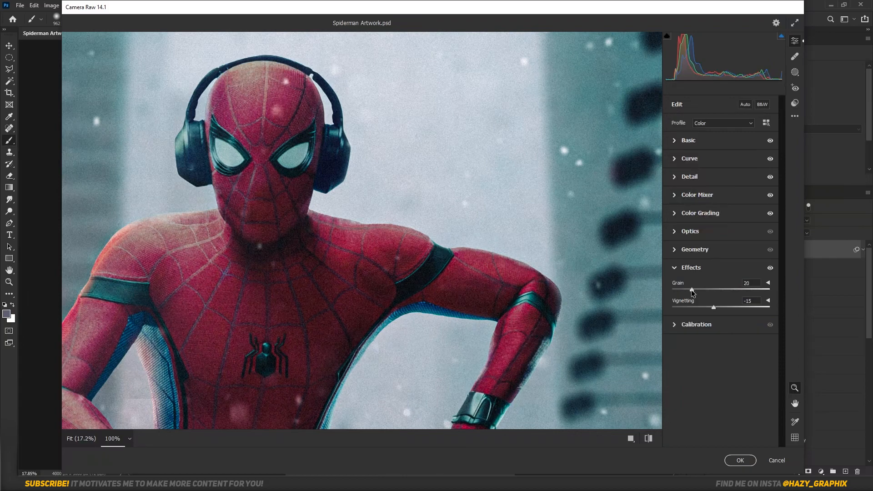
{"action": "left_click", "coordinate": [553, 309]}
- Experiment with the Calibration primary hues, trying Green Primary at -100, and apply the Camera Raw filter
{"action": "left_click", "coordinate": [696, 324]}
{"action": "left_click_drag", "start_coordinate": [720, 355], "coordinate": [709, 356]}
{"action": "double_click", "coordinate": [709, 356]}
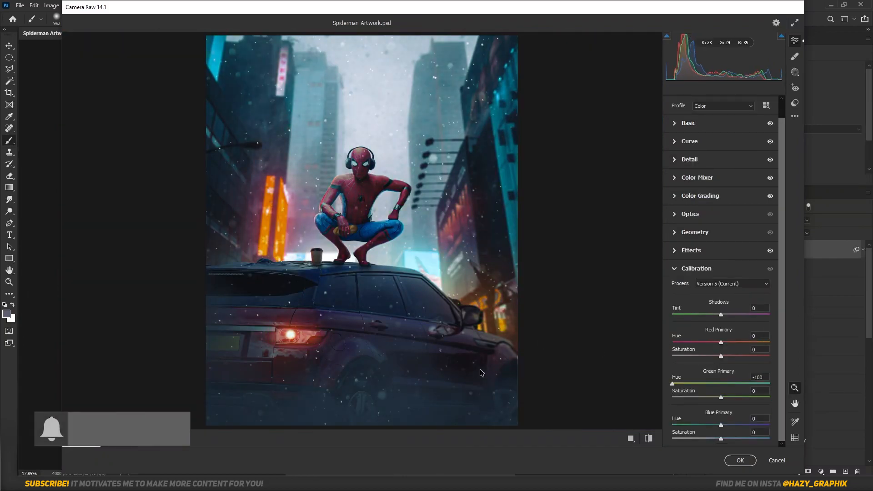
{"action": "left_click_drag", "start_coordinate": [812, 424], "coordinate": [706, 399]}
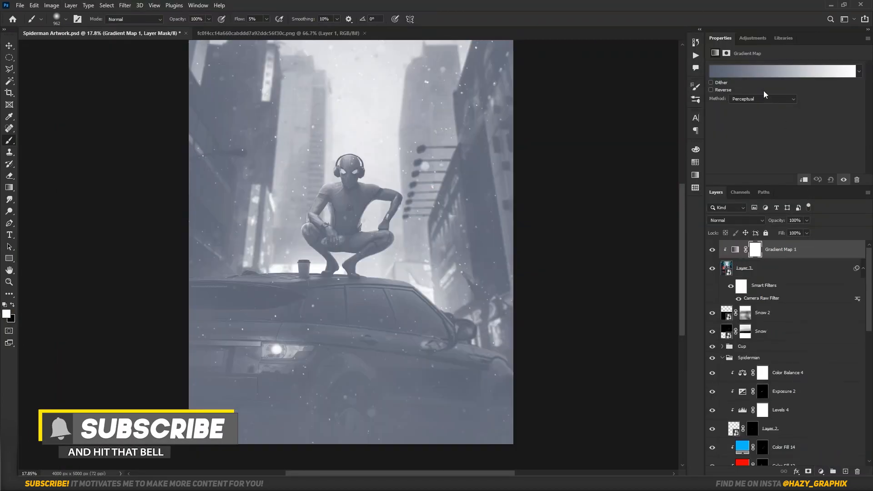
- Clip a Gradient Map running from dark navy through teal to beige over the artwork, blended as Soft Light at 11% opacity
{"action": "double_click", "coordinate": [720, 284]}
{"action": "left_click", "coordinate": [649, 205]}
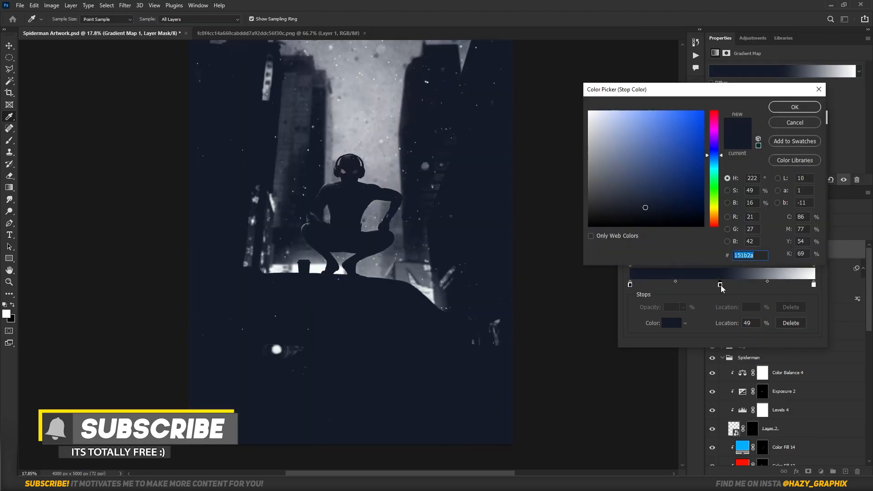
{"action": "left_click", "coordinate": [794, 107]}
{"action": "double_click", "coordinate": [814, 284]}
{"action": "left_click", "coordinate": [714, 213]}
{"action": "left_click", "coordinate": [620, 135]}
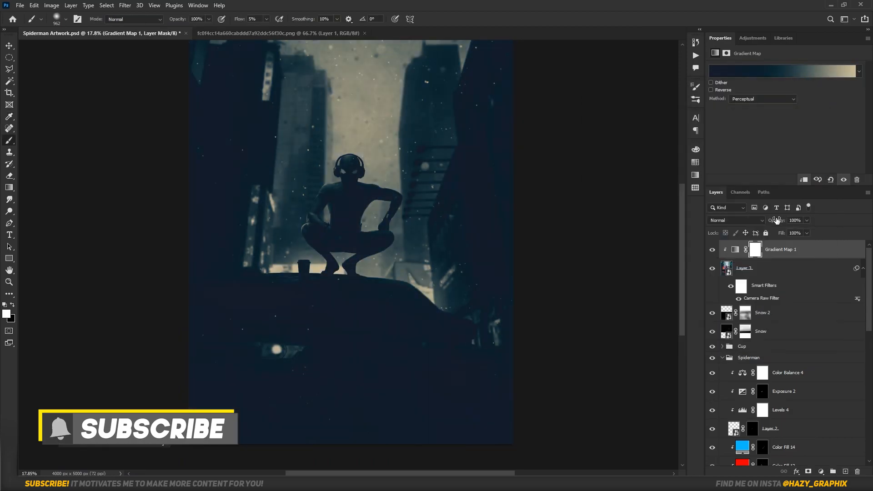
{"action": "left_click", "coordinate": [736, 220]}
{"action": "left_click", "coordinate": [728, 345]}
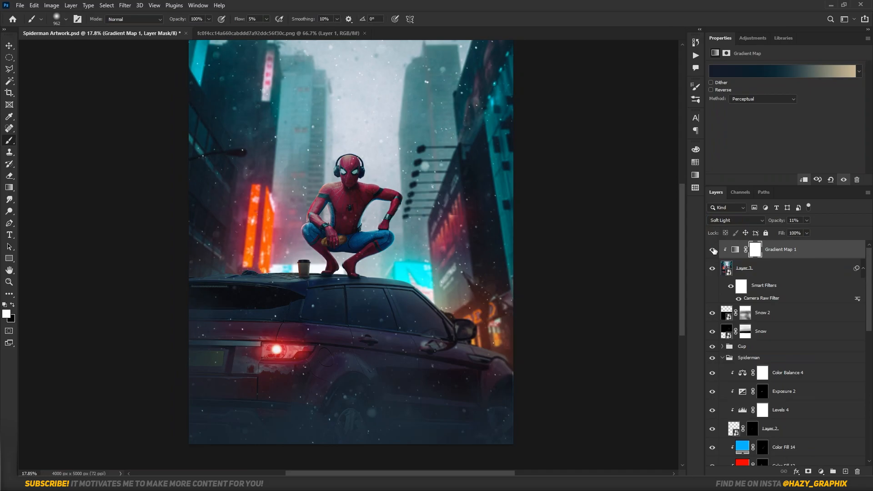